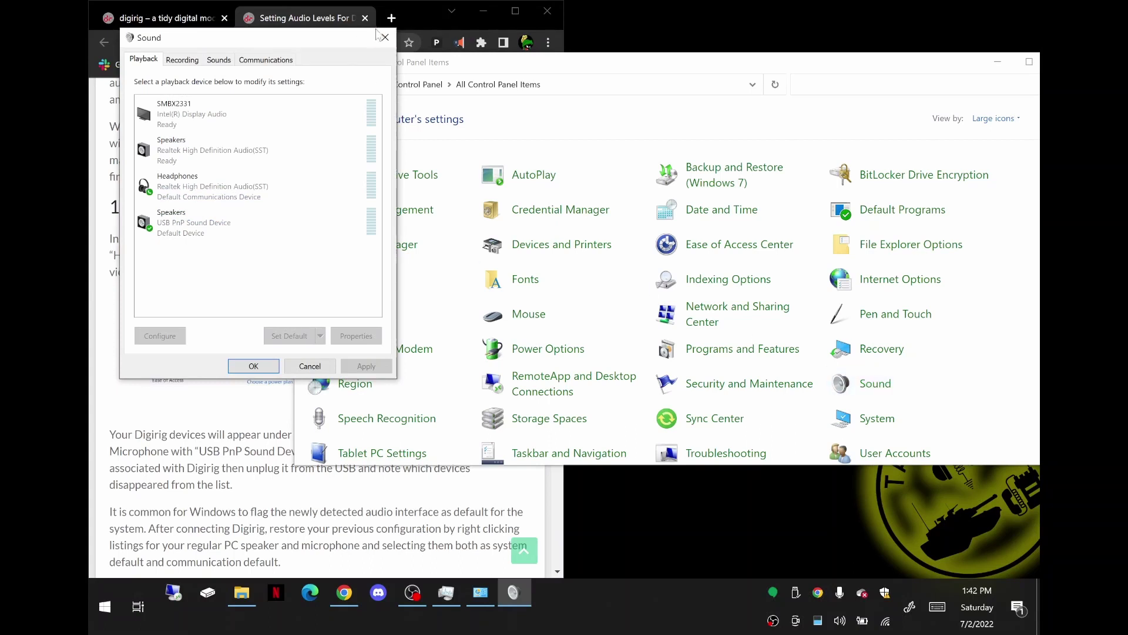
- Set the USB PnP Sound Device speakers as the default communication device, with the Sound dialog moved beside the guide
drag(353, 38, 882, 44)
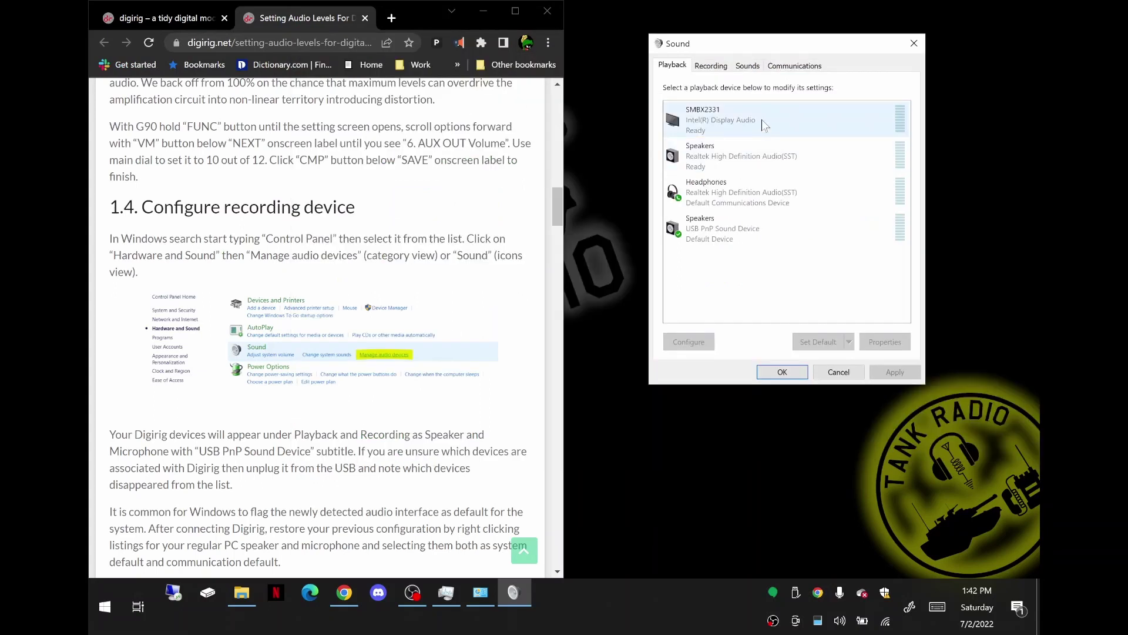
scroll(327, 324, down, 4)
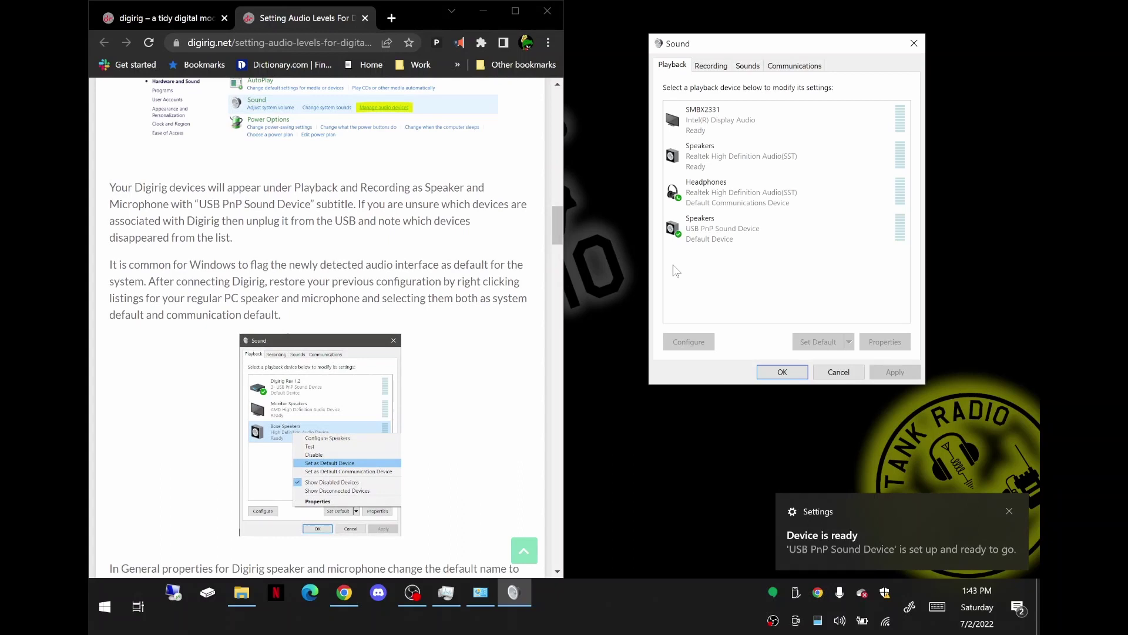
click(734, 243)
right_click(732, 236)
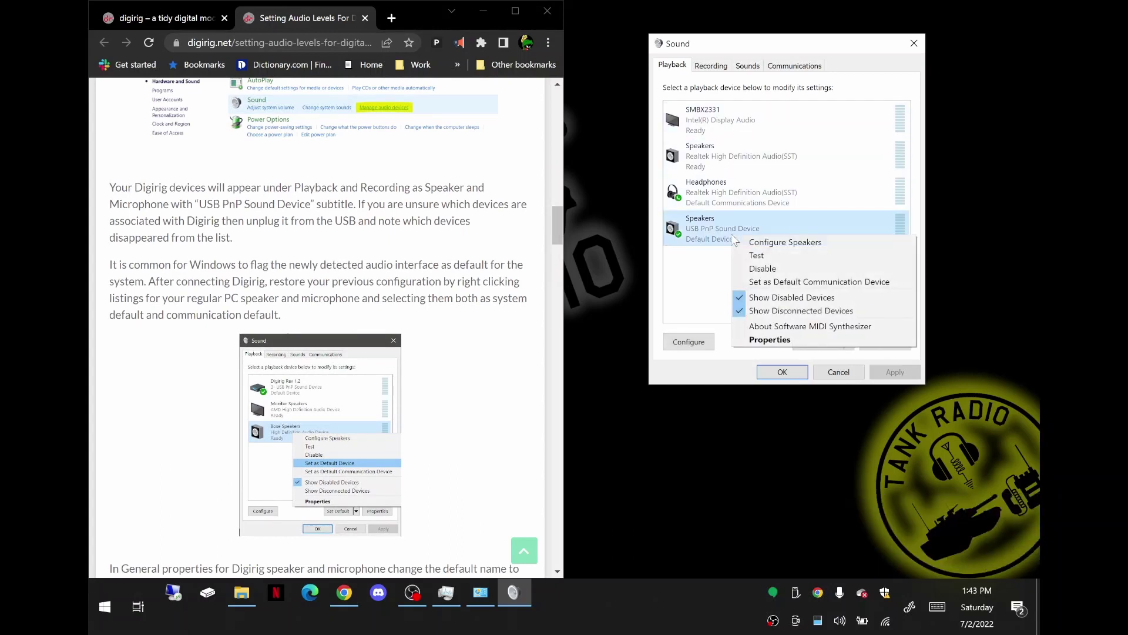
click(755, 283)
scroll(323, 323, down, 1)
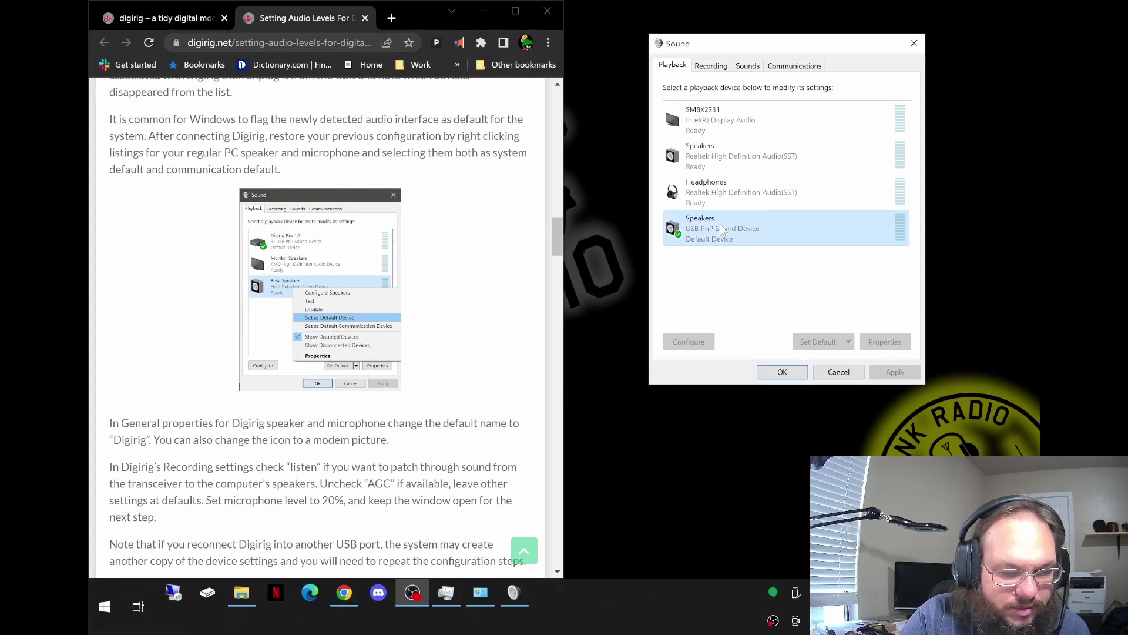
- Rename the USB PnP Sound Device speakers to DigiRig
click(767, 336)
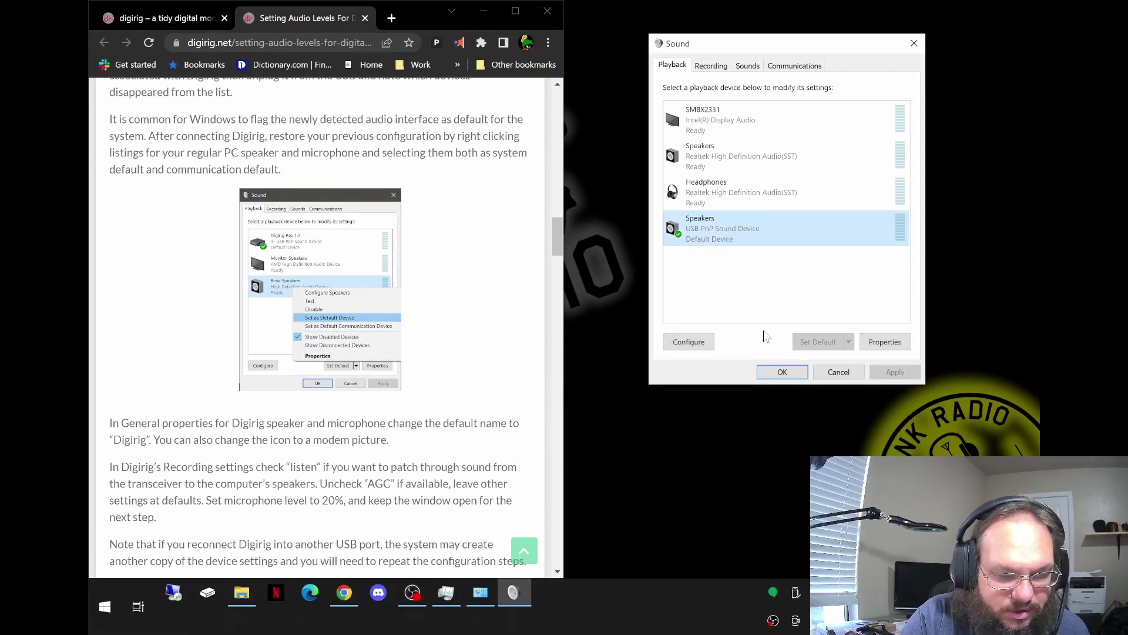
double_click(732, 225)
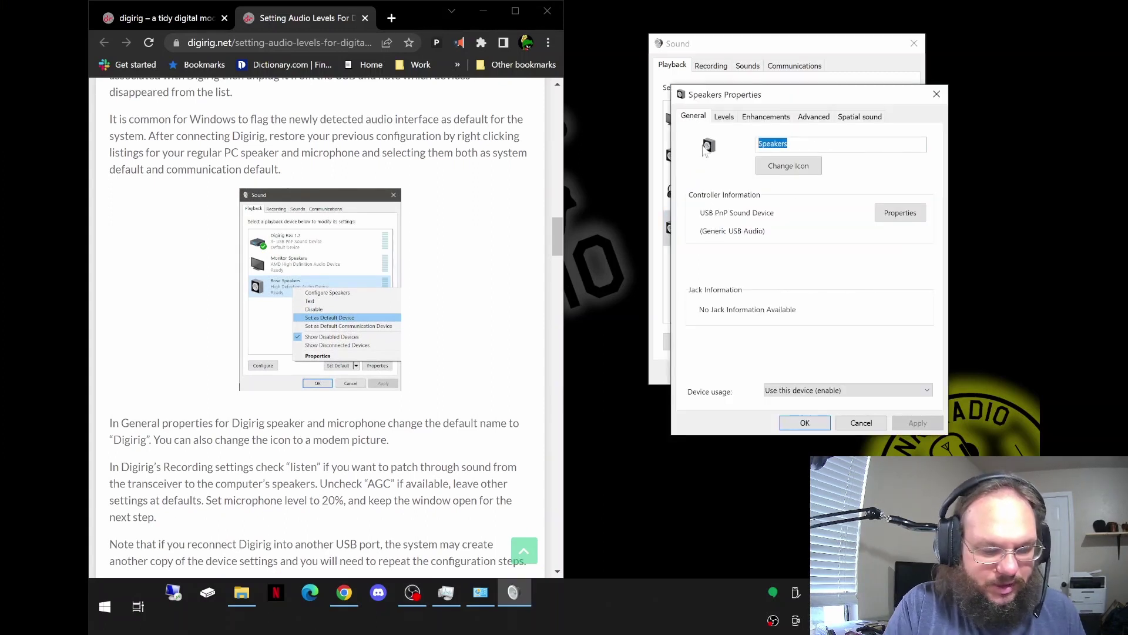
text(DigiRig)
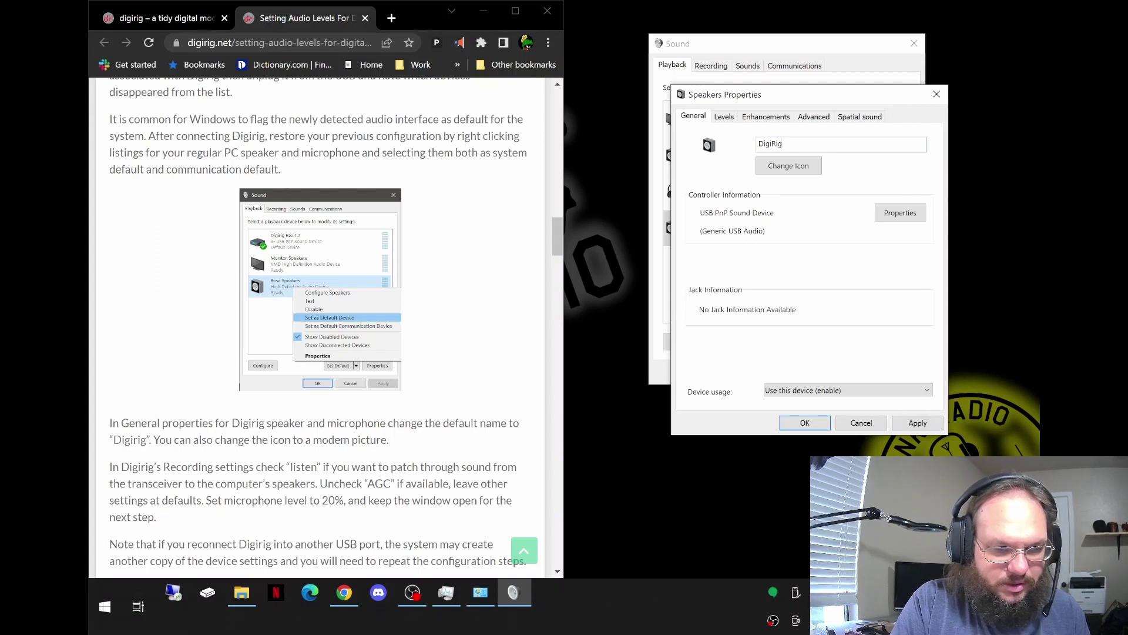
click(804, 423)
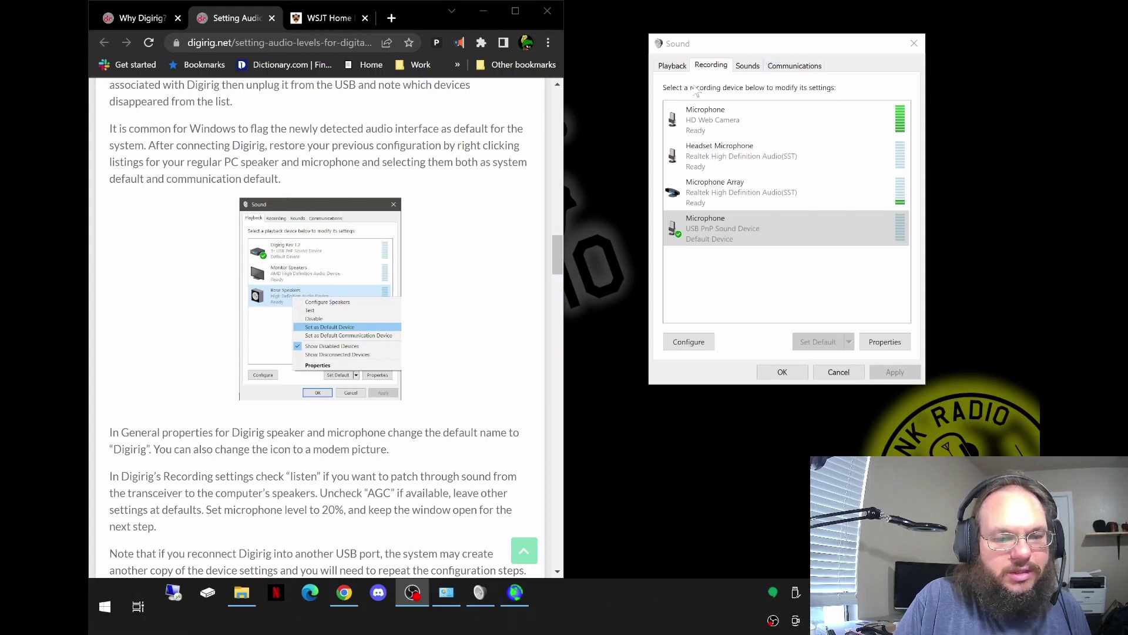
- Review the USB PnP microphone's listening and AGC options, set its level to 20, and close the sound settings
click(714, 235)
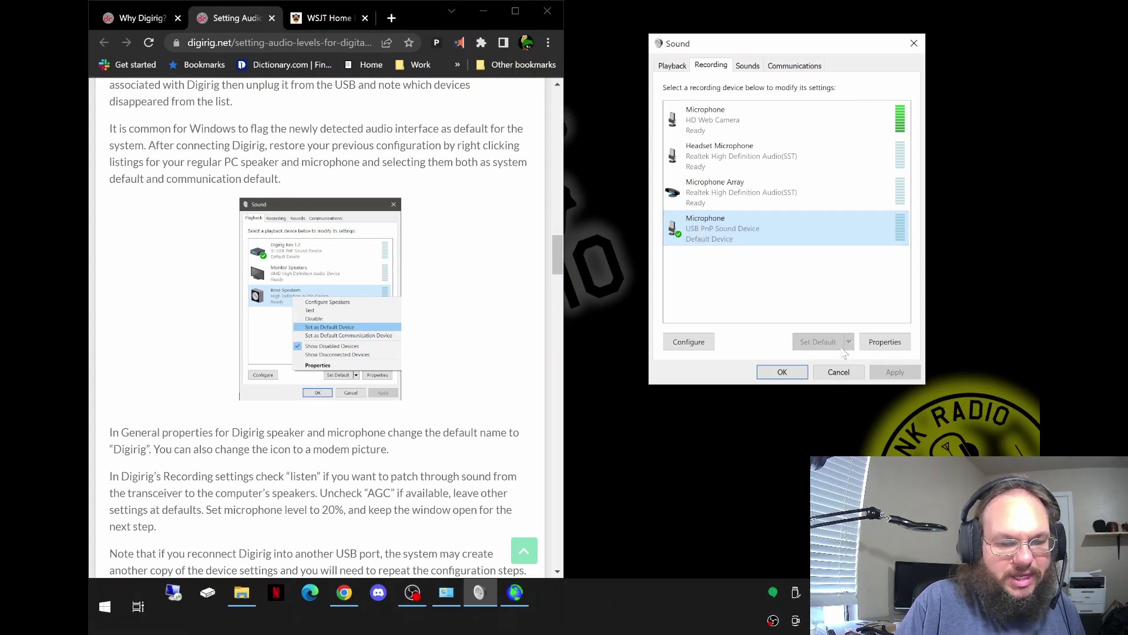
click(892, 343)
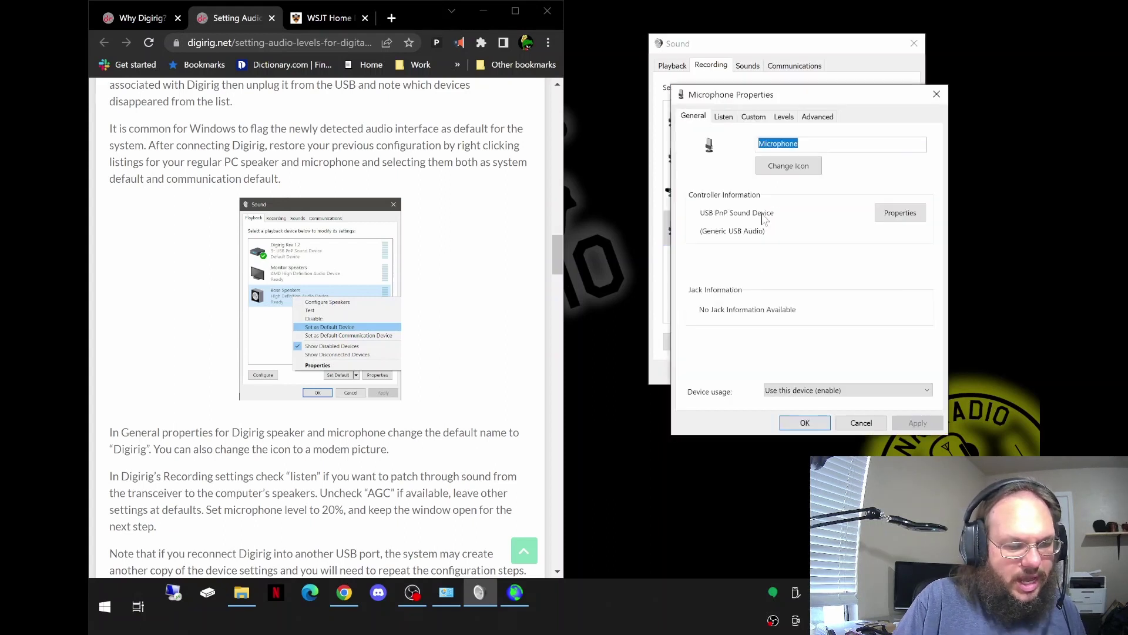
click(719, 120)
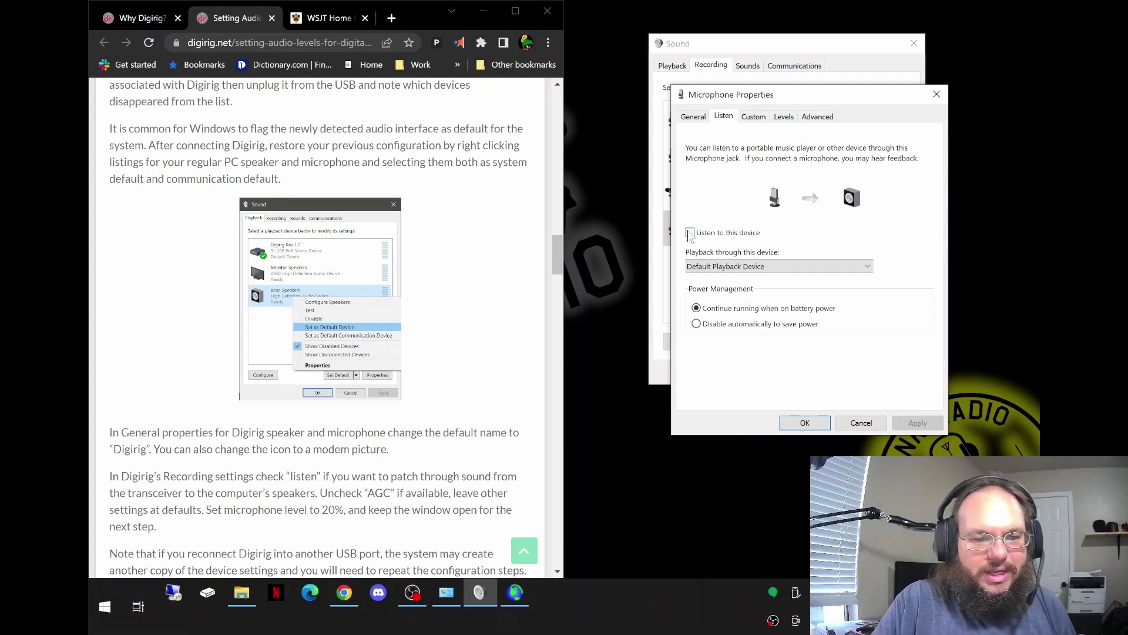
click(754, 117)
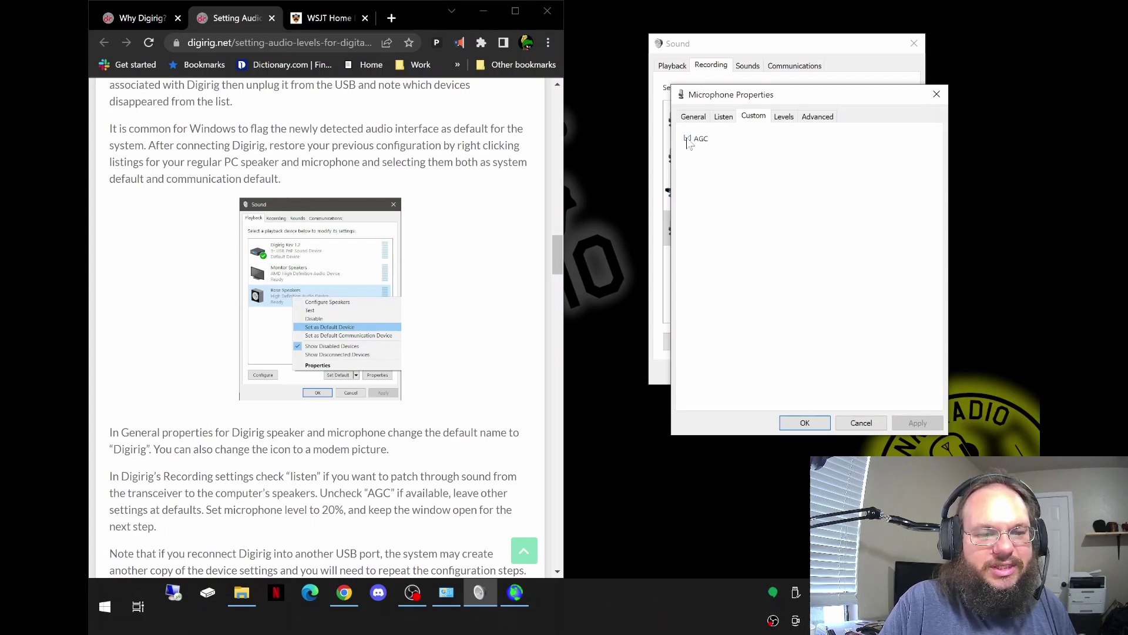
click(785, 119)
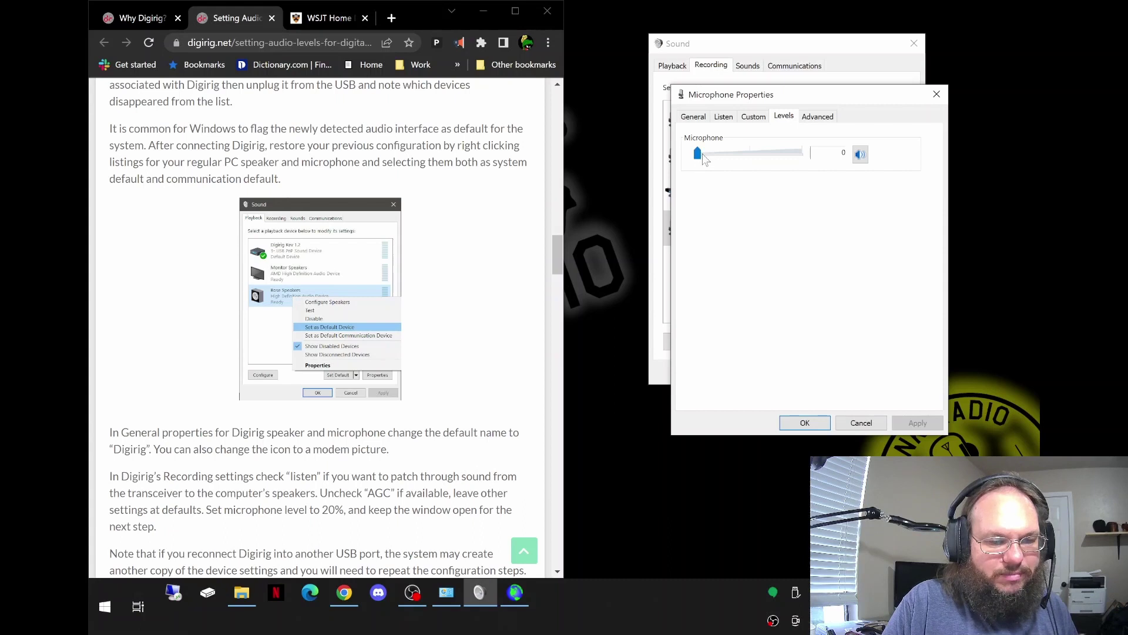
click(712, 159)
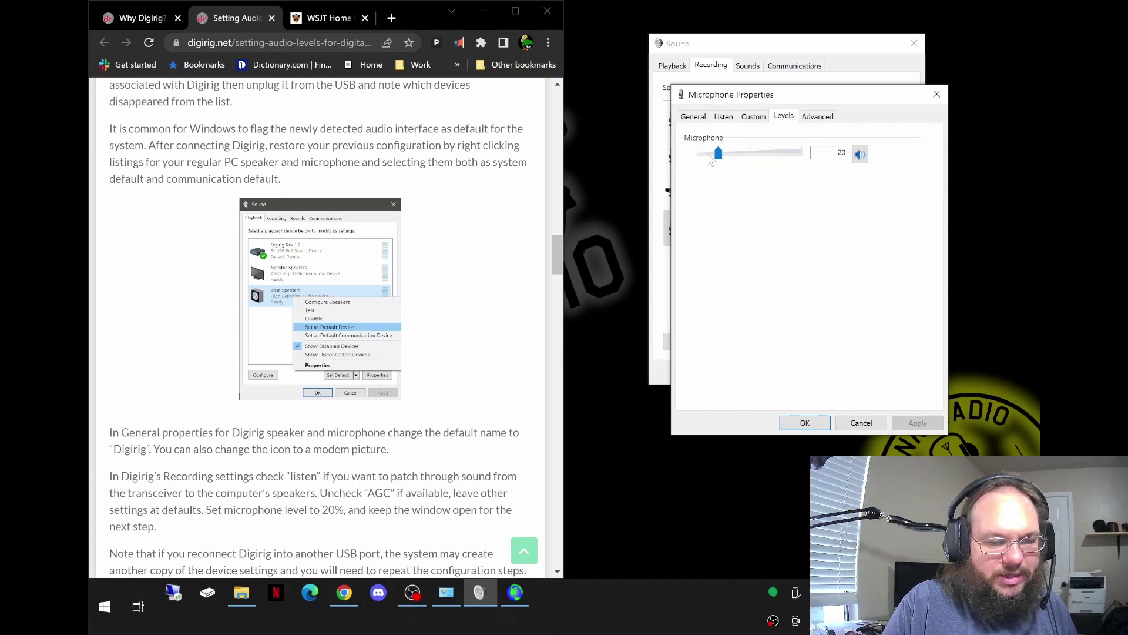
click(804, 422)
click(788, 371)
- Switch to the wsjtx 2.5.4 installer and continue past the completed installation page
scroll(320, 323, down, 3)
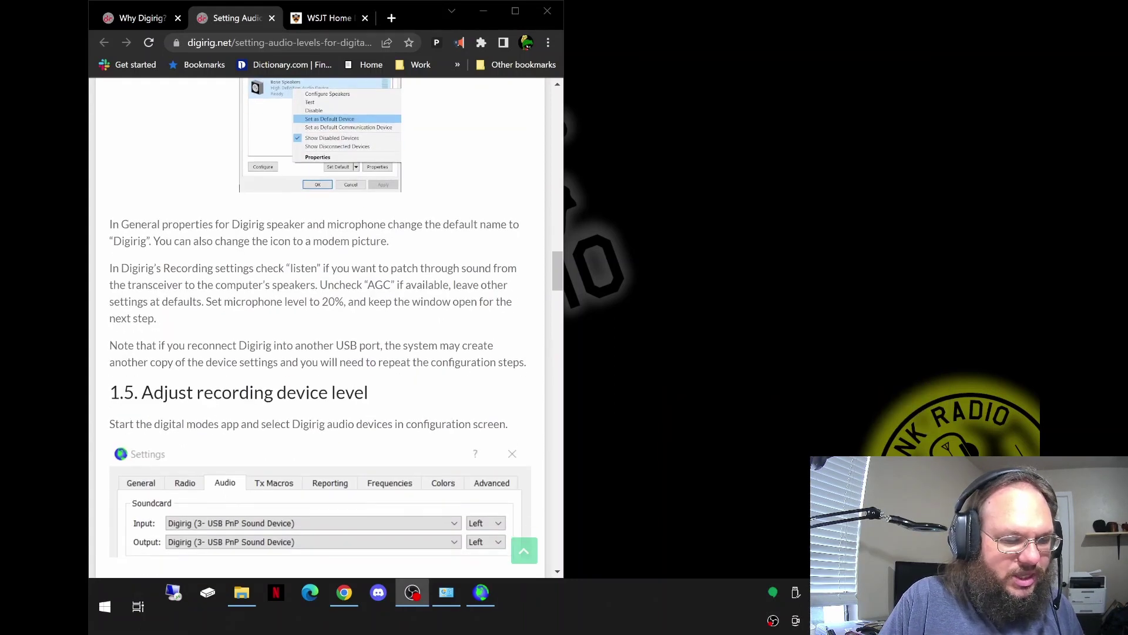
click(488, 594)
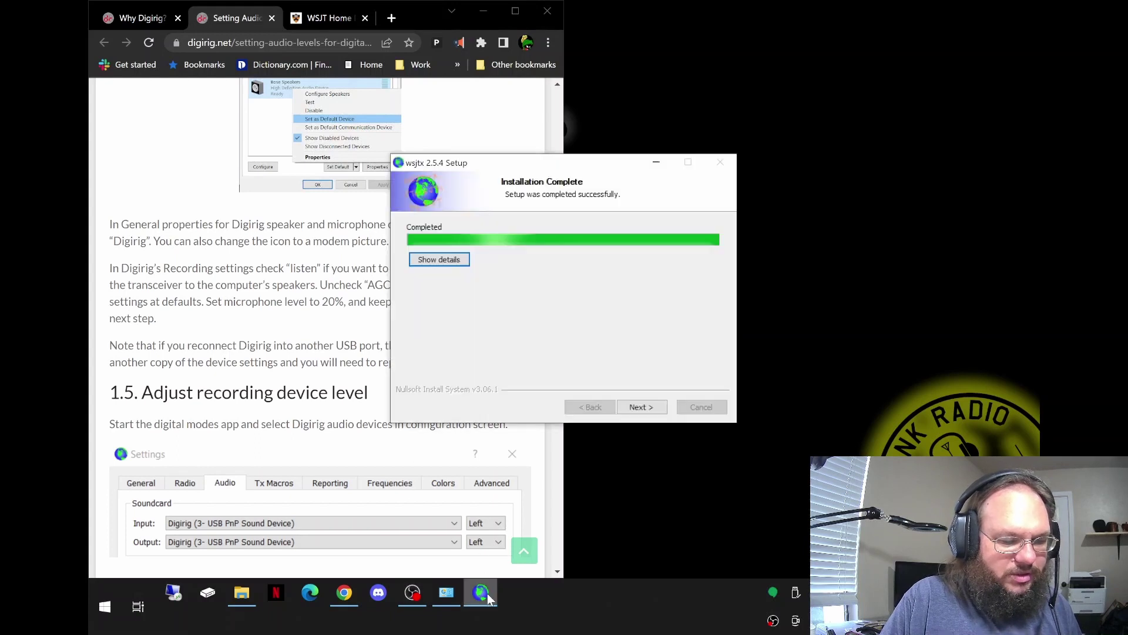
click(641, 407)
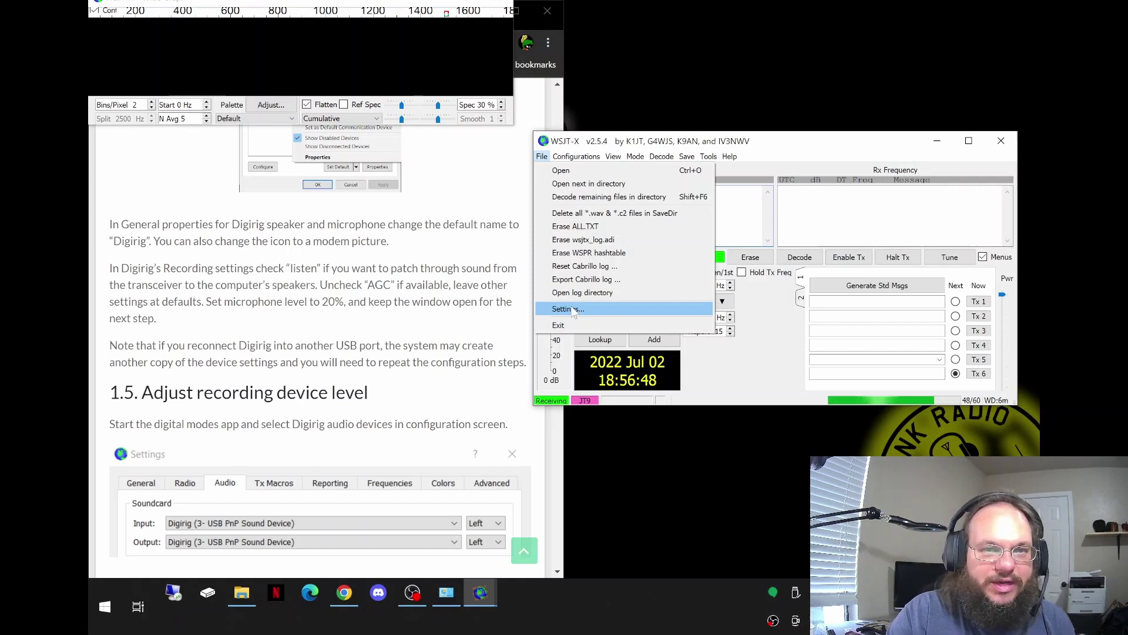
- In the WSJT-X audio settings, choose Microphone (USB PnP Sound Device) as input and DigiRig (USB PnP Sound Device) as output
click(573, 310)
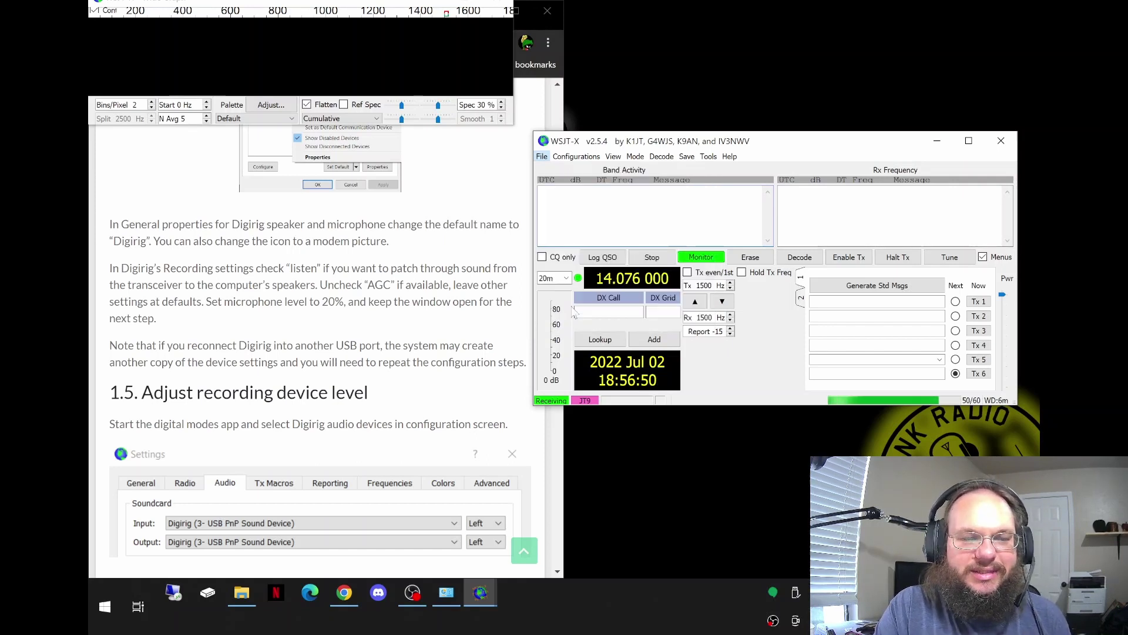
click(689, 128)
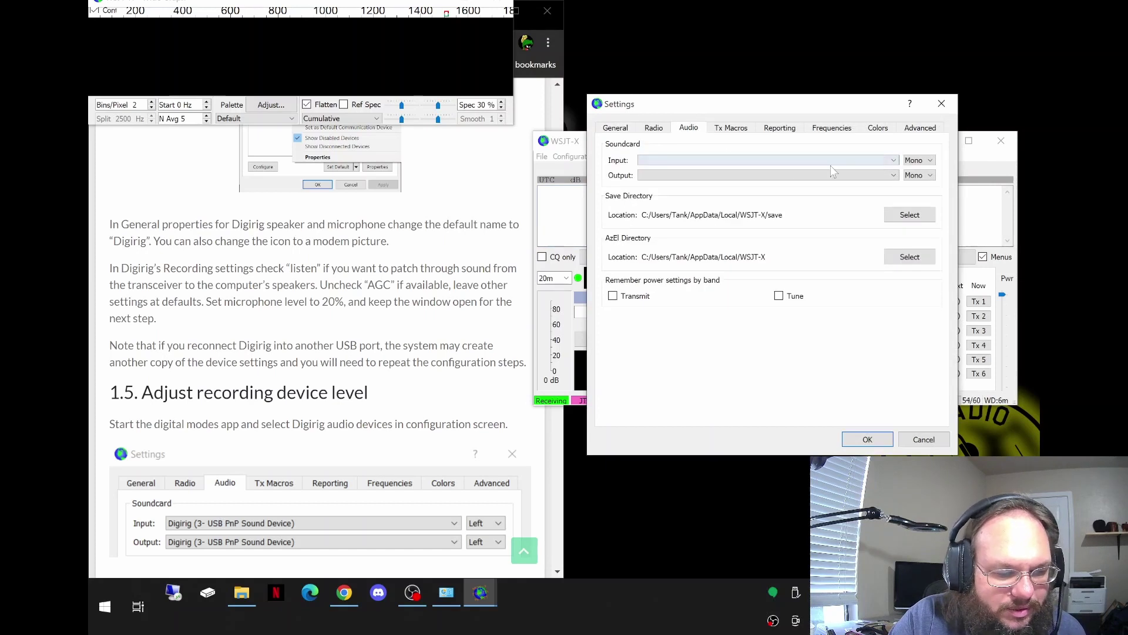
click(892, 160)
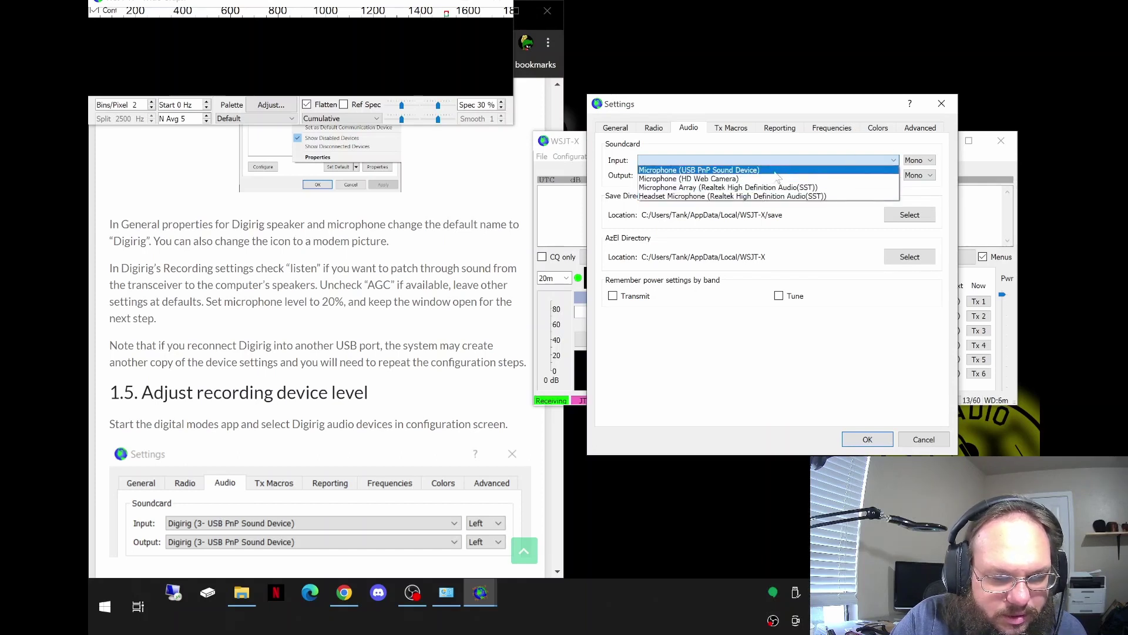
click(774, 171)
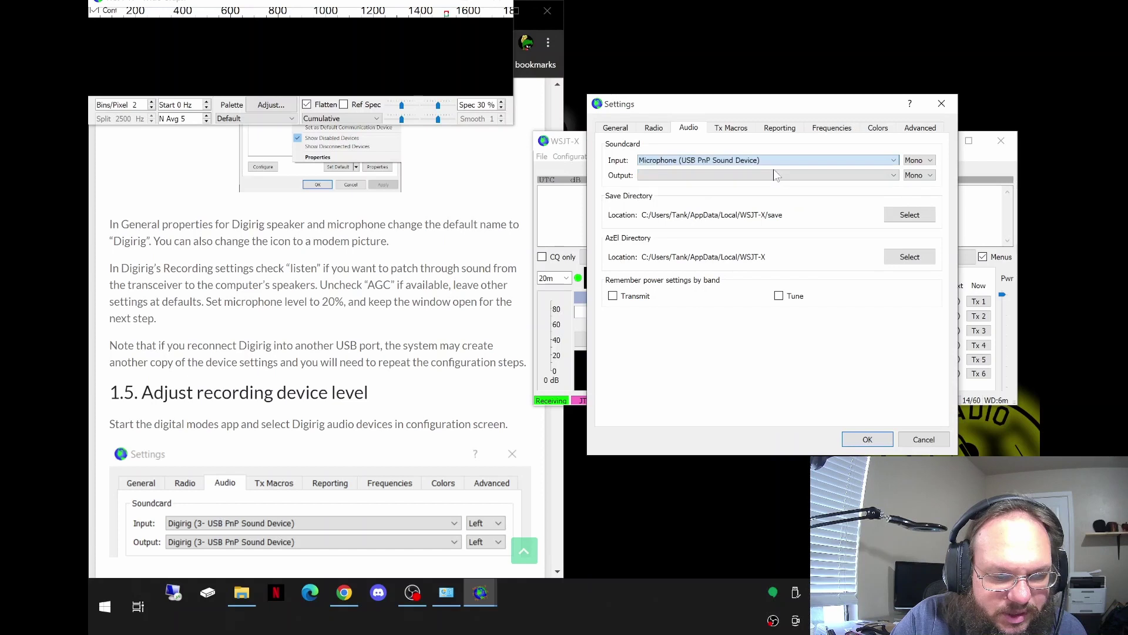
click(891, 176)
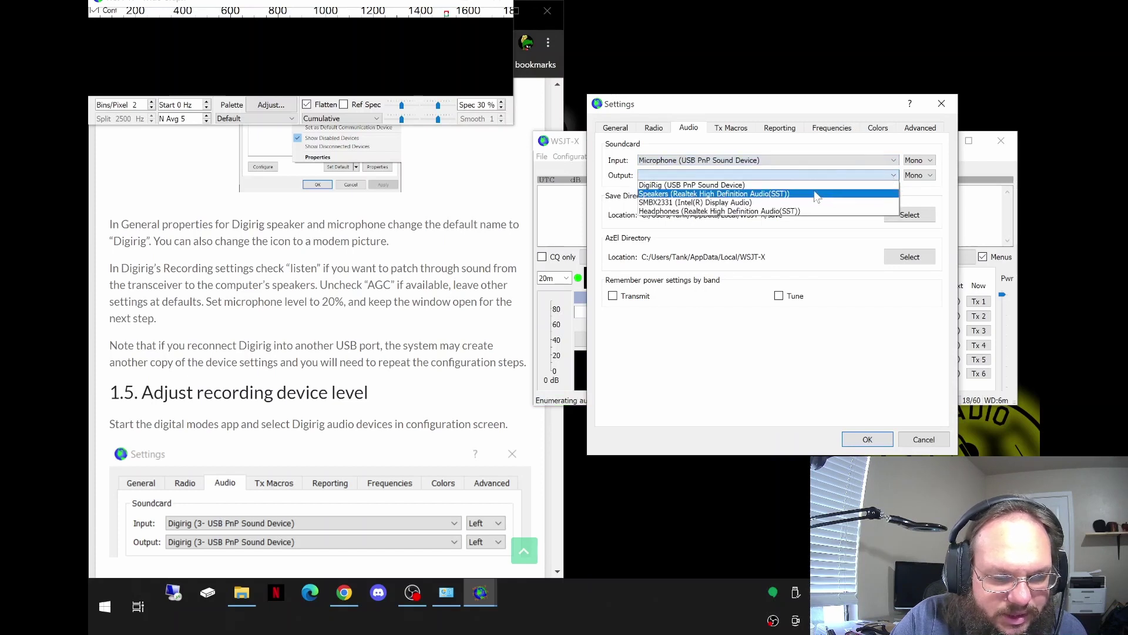
click(793, 185)
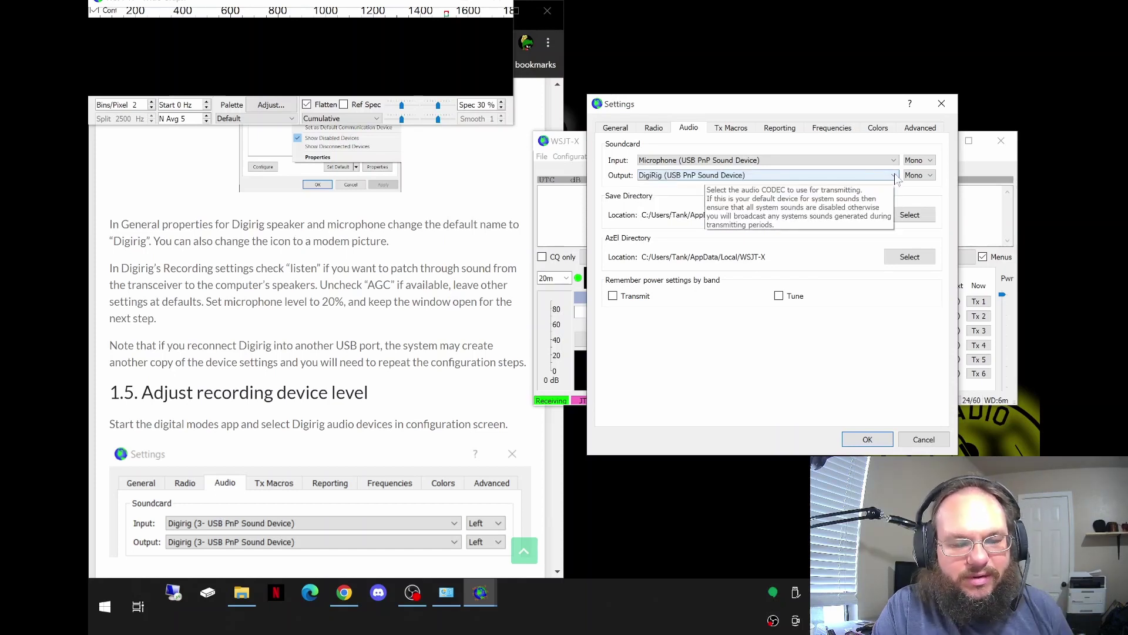
- Set the soundcard input and output channels to Left and accept the WSJT-X settings
scroll(932, 169, down, 1)
click(920, 175)
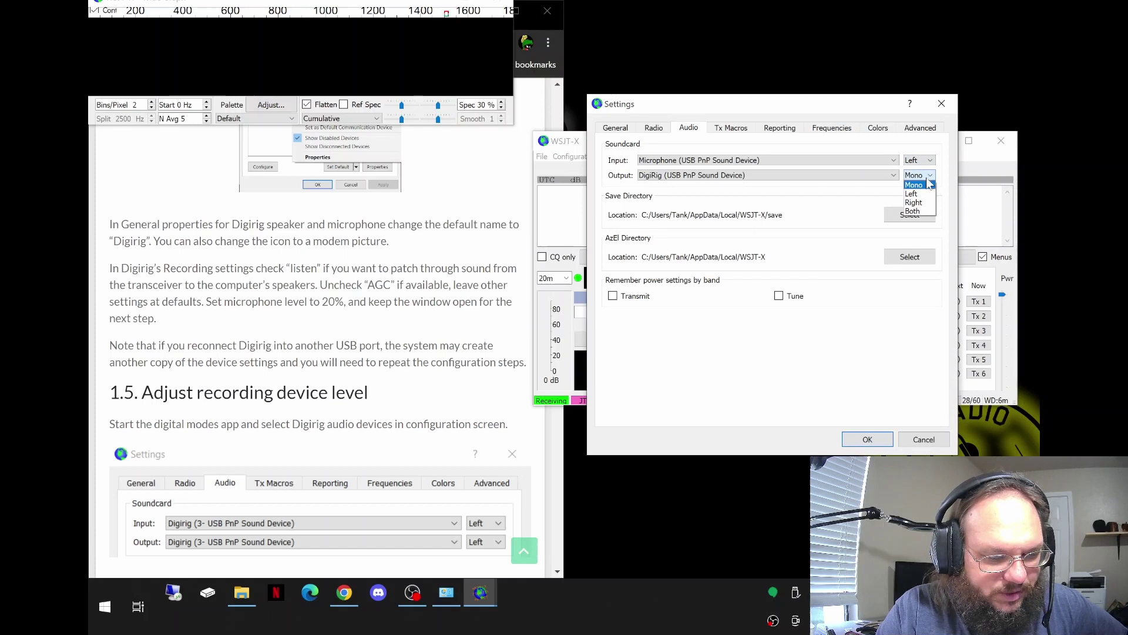
click(921, 195)
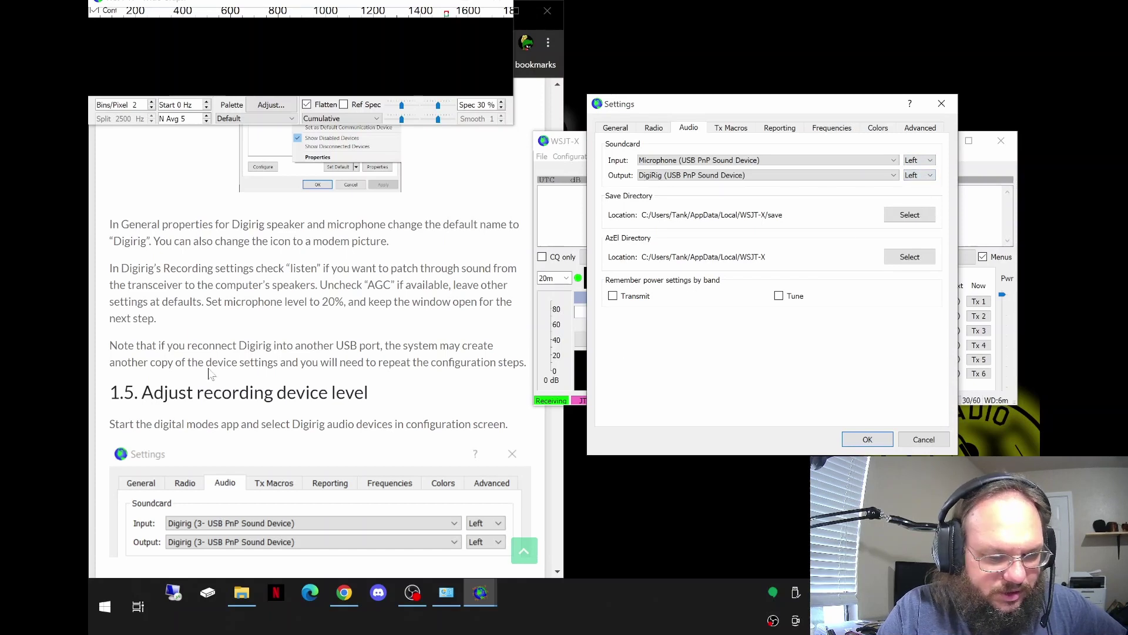
key(Return)
- Raise the USB PnP microphone's input volume in the Windows sound settings, and close them
scroll(205, 438, down, 4)
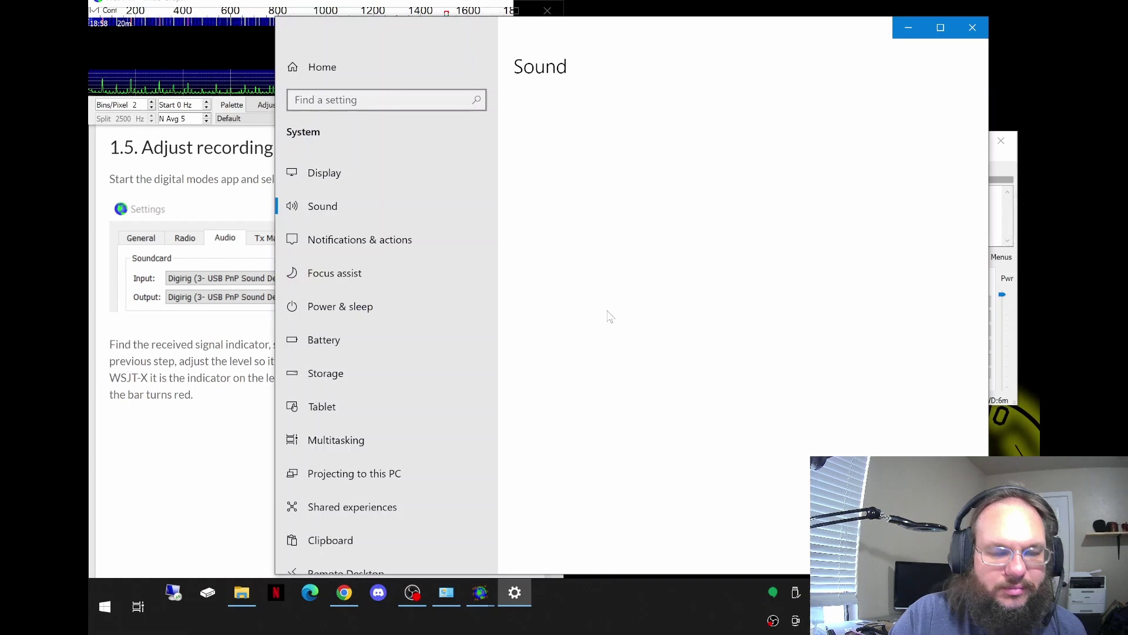
scroll(624, 396, down, 4)
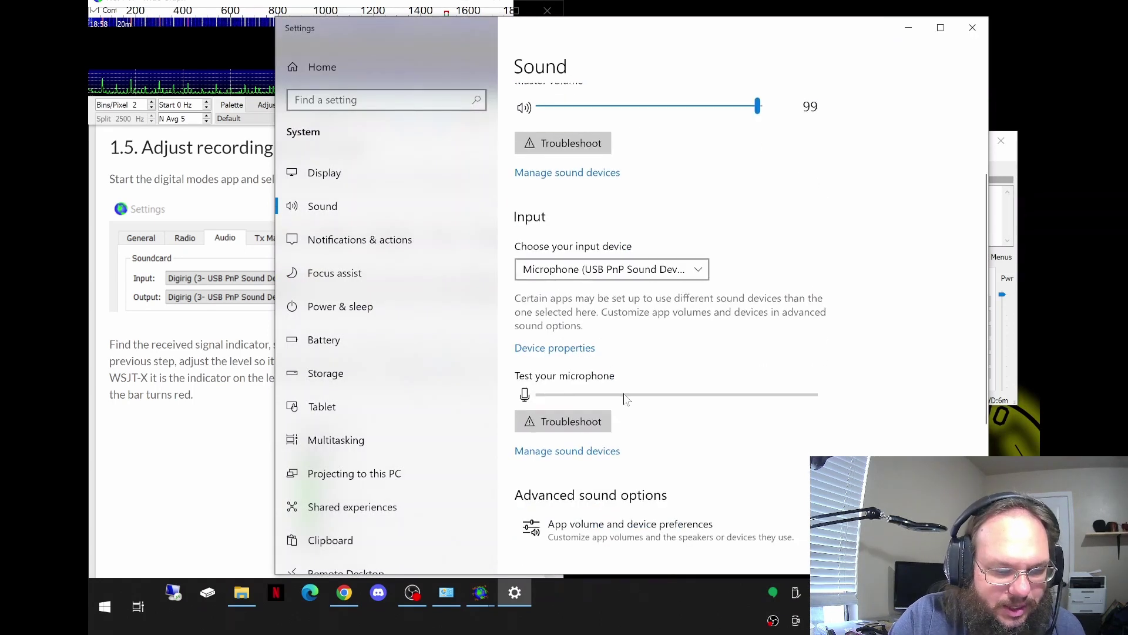
click(551, 351)
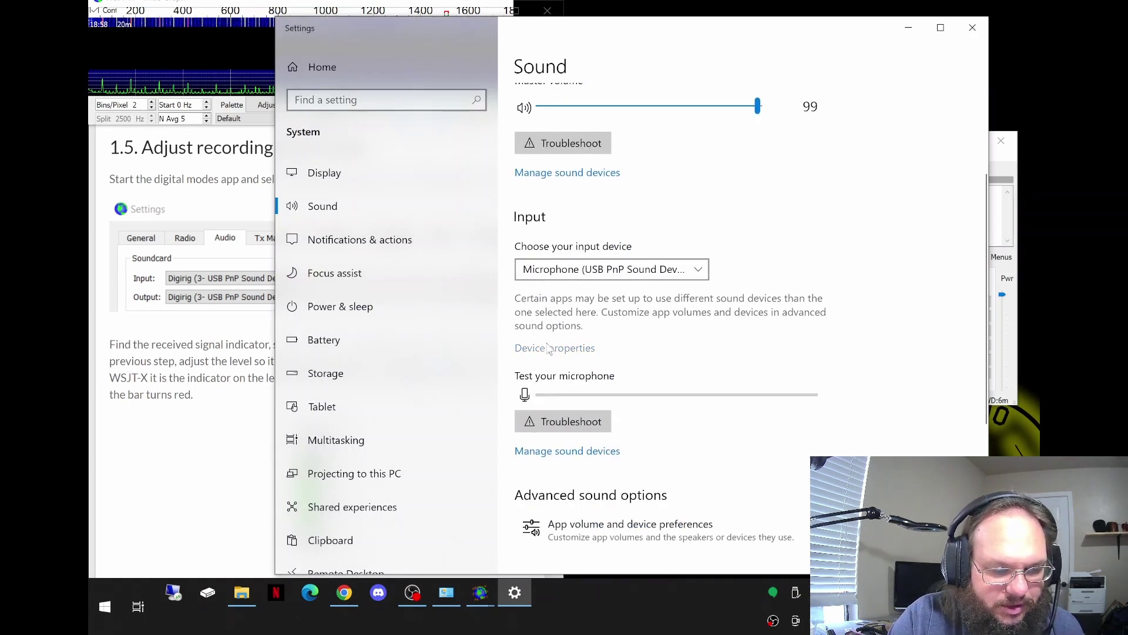
drag(349, 241, 393, 240)
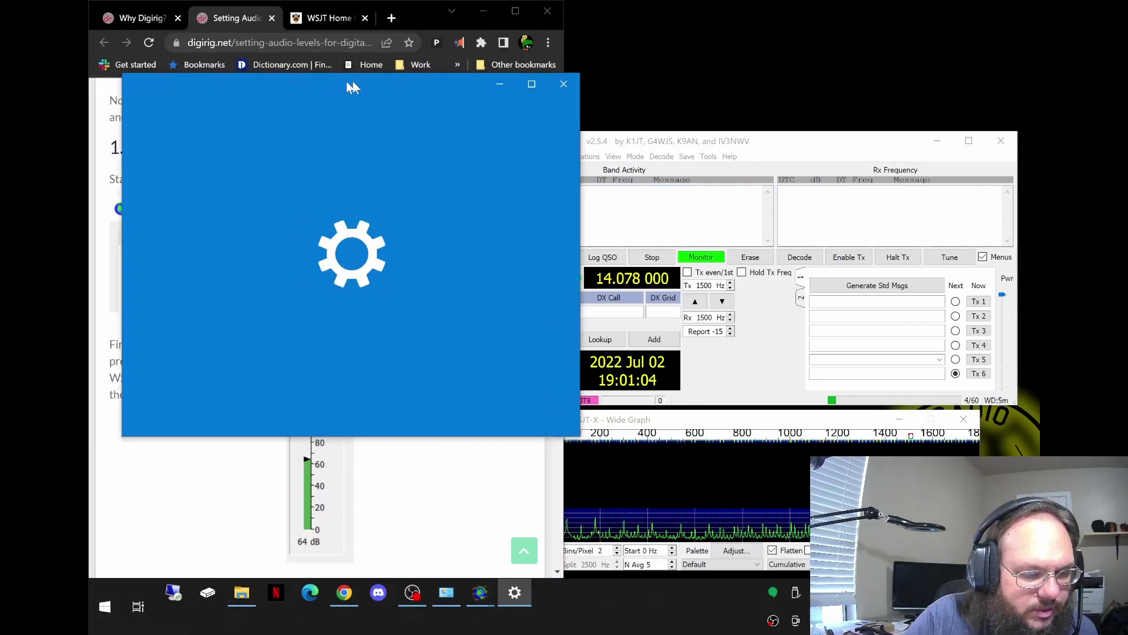
drag(347, 88, 504, 88)
scroll(461, 375, down, 5)
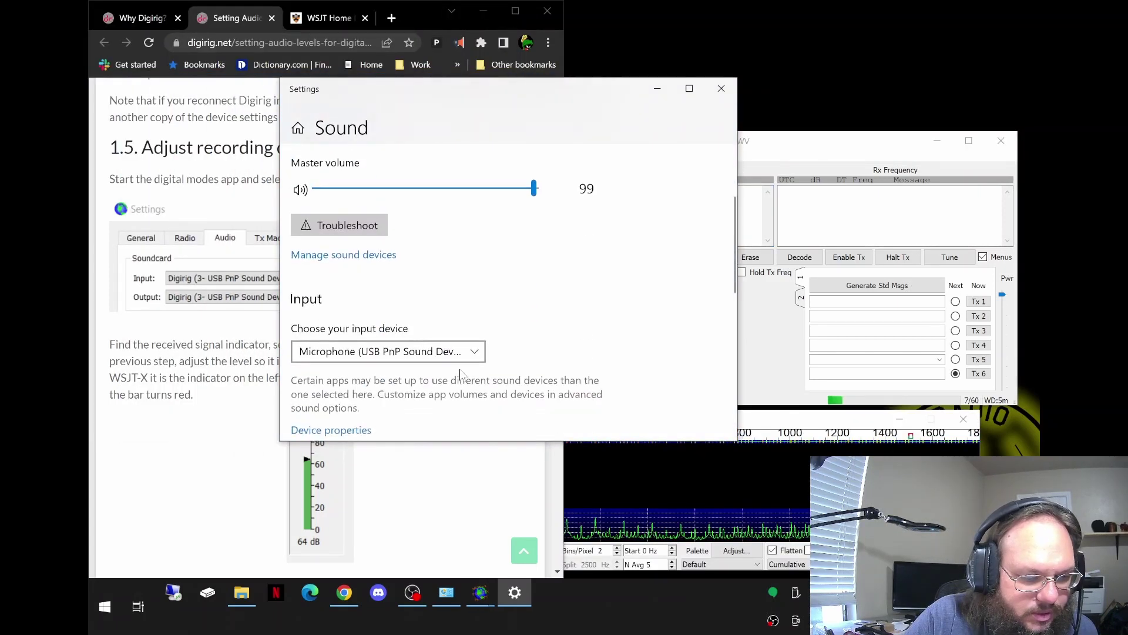
click(347, 349)
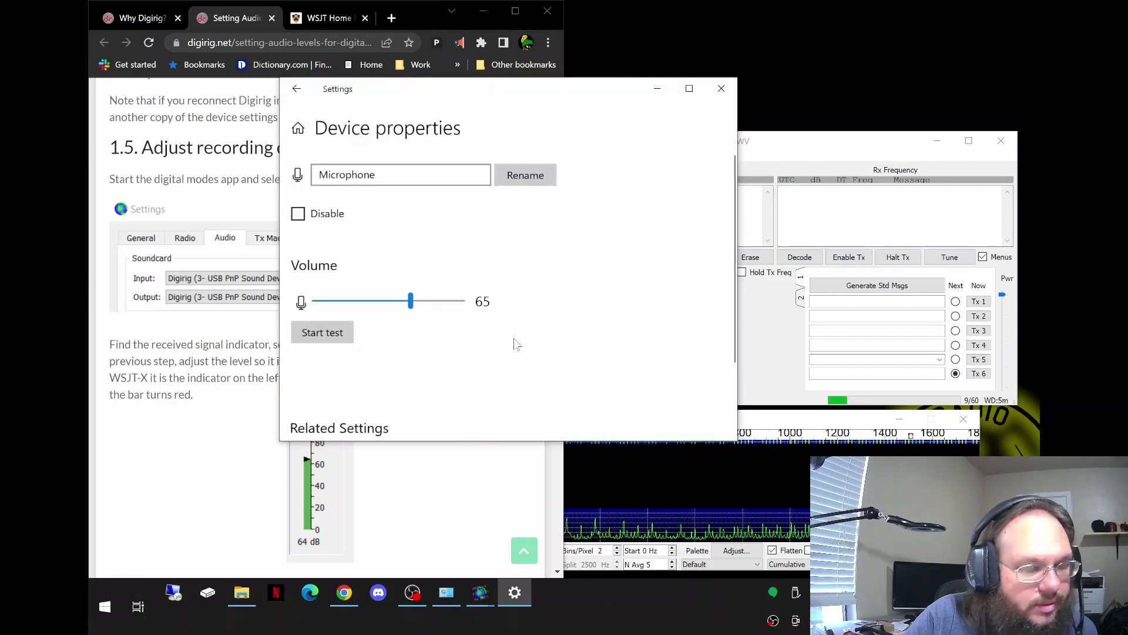
drag(408, 301, 444, 301)
click(720, 89)
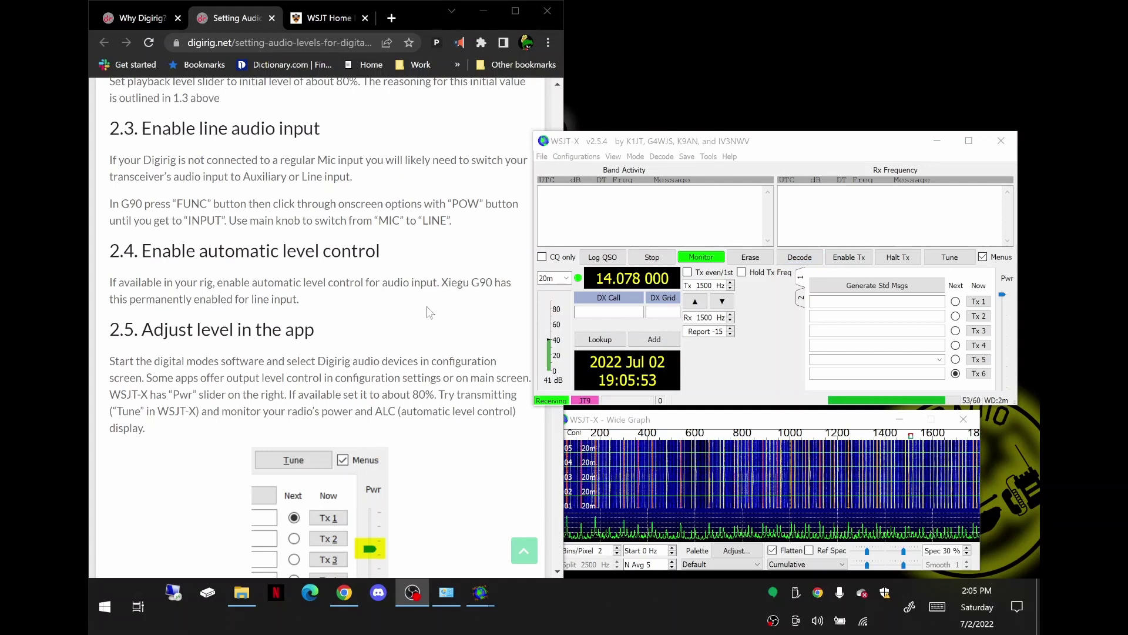
- Follow the guide's section on adjusting the level in the app and lower the Pwr slider in WSJT-X
scroll(318, 324, down, 1)
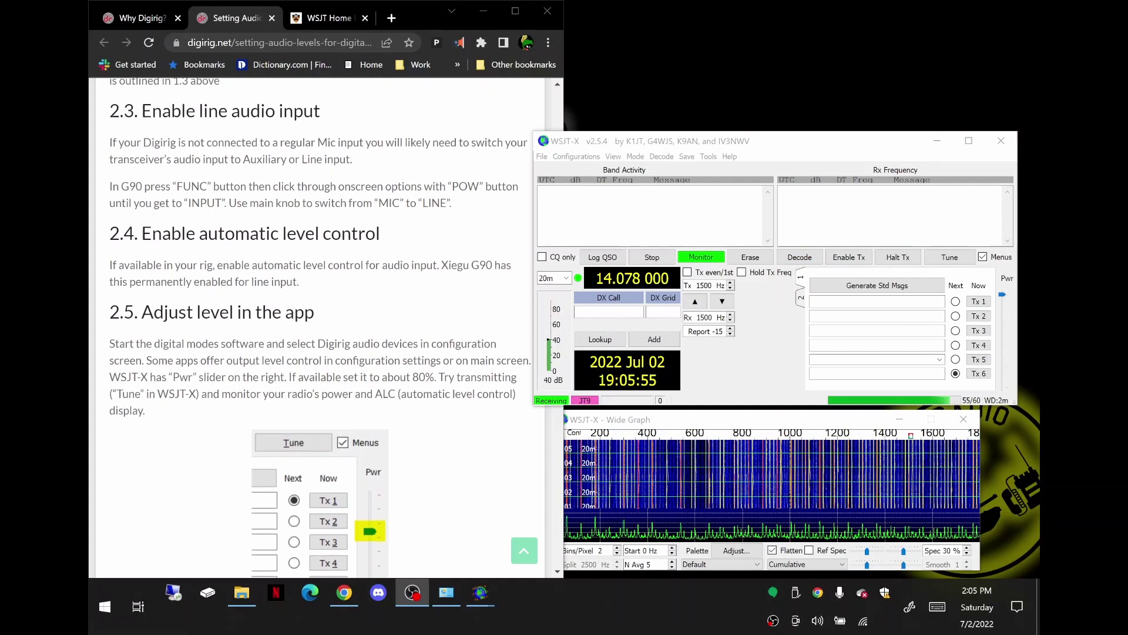
scroll(450, 258, down, 3)
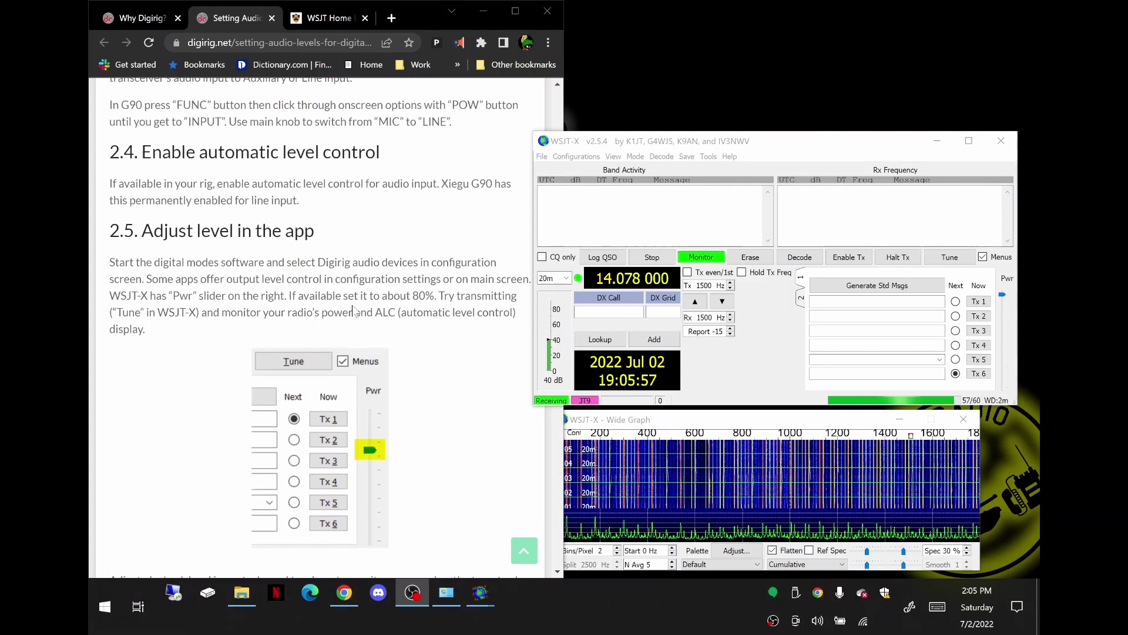
drag(1003, 298, 1005, 330)
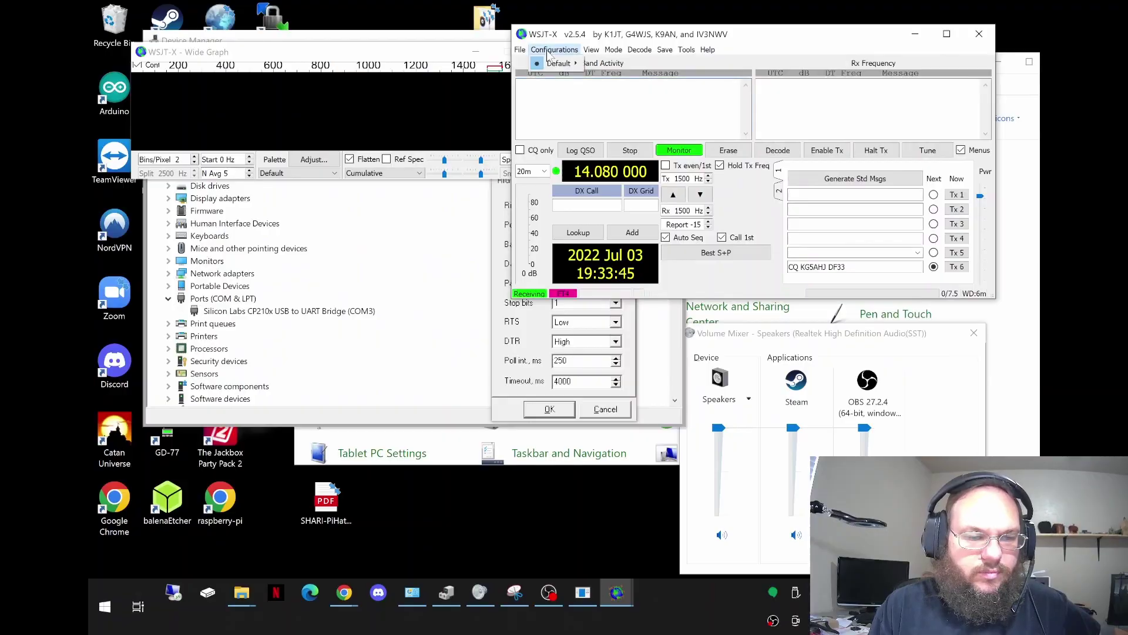
- Reset the Default configuration in WSJT-X to its default values and confirm the reset
mouse_move(557, 62)
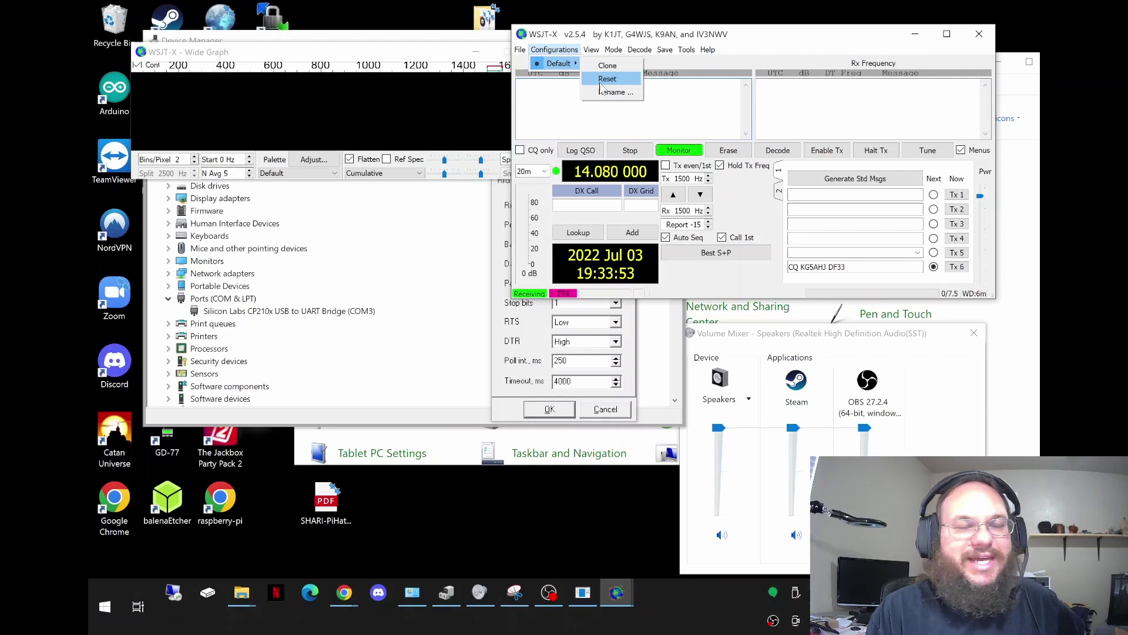
click(602, 83)
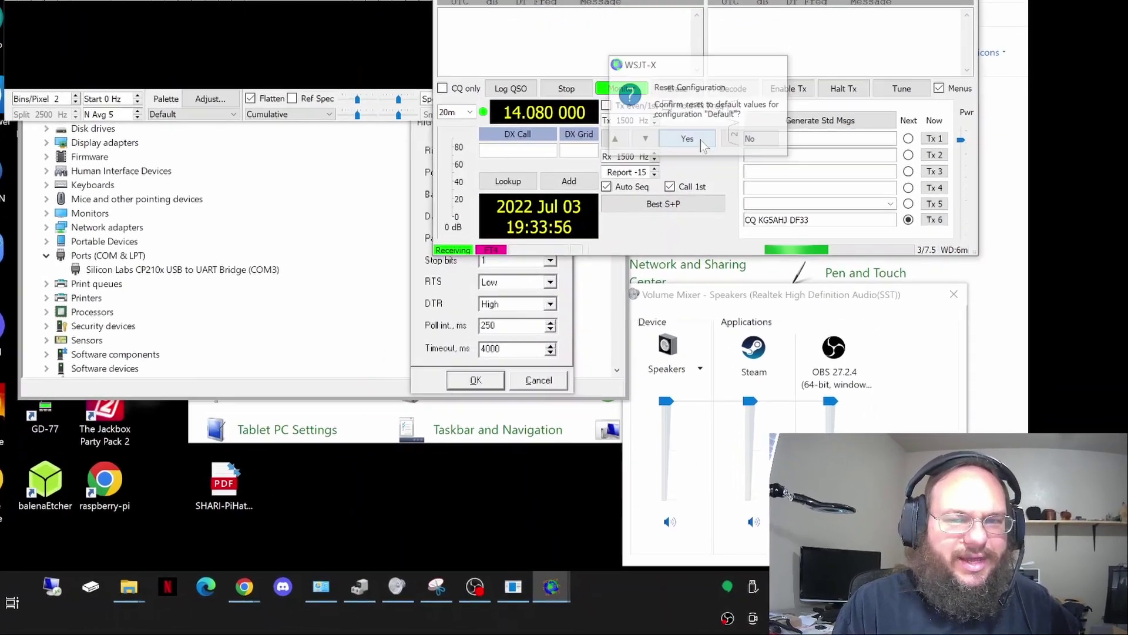
click(752, 200)
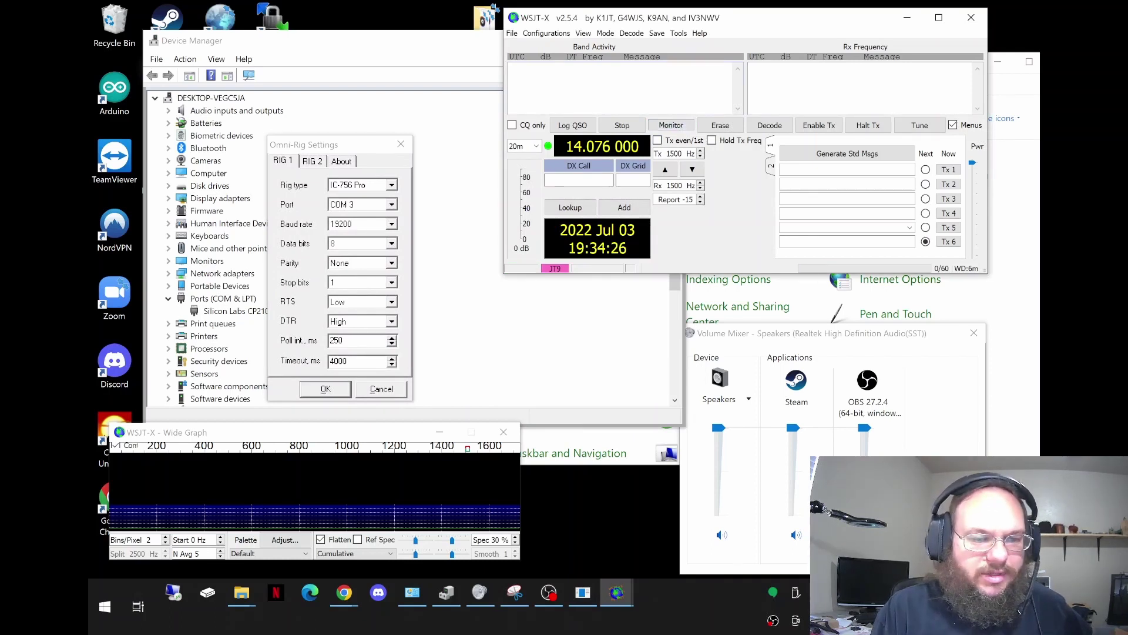
- In the WSJT-X general settings, enter the station's callsign and set the grid to DF73ND
click(511, 34)
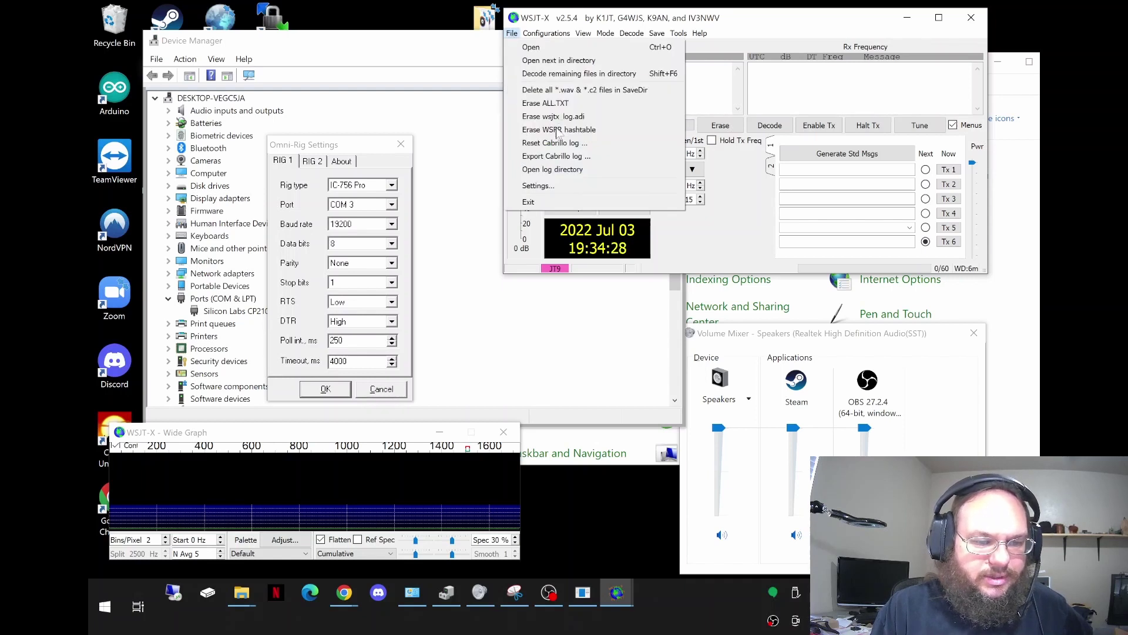
click(551, 186)
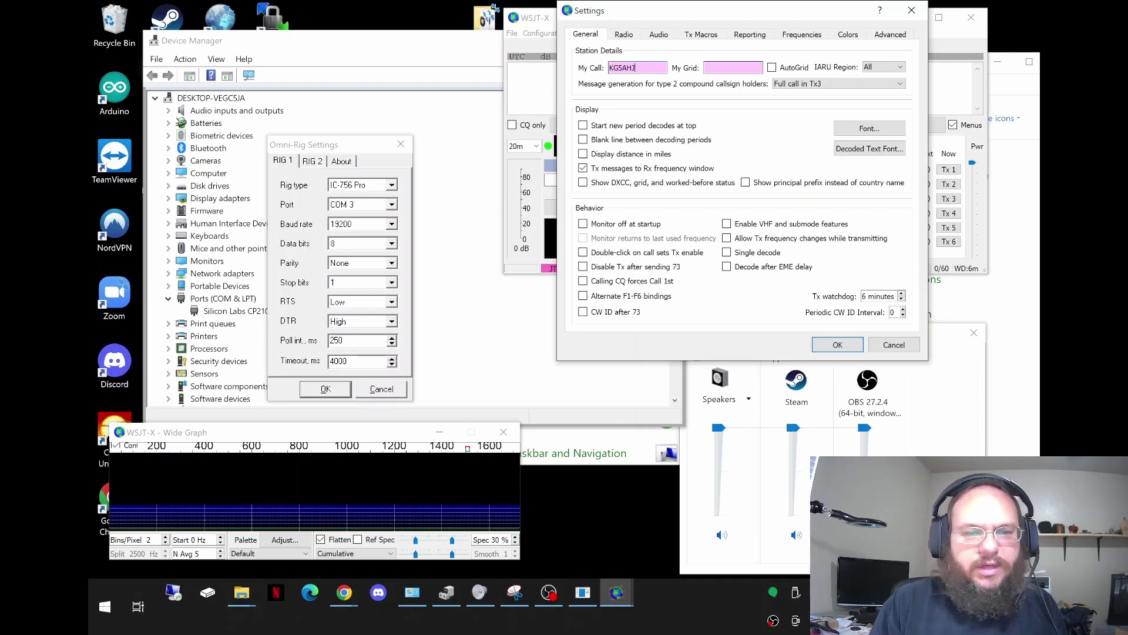
text(df73nd)
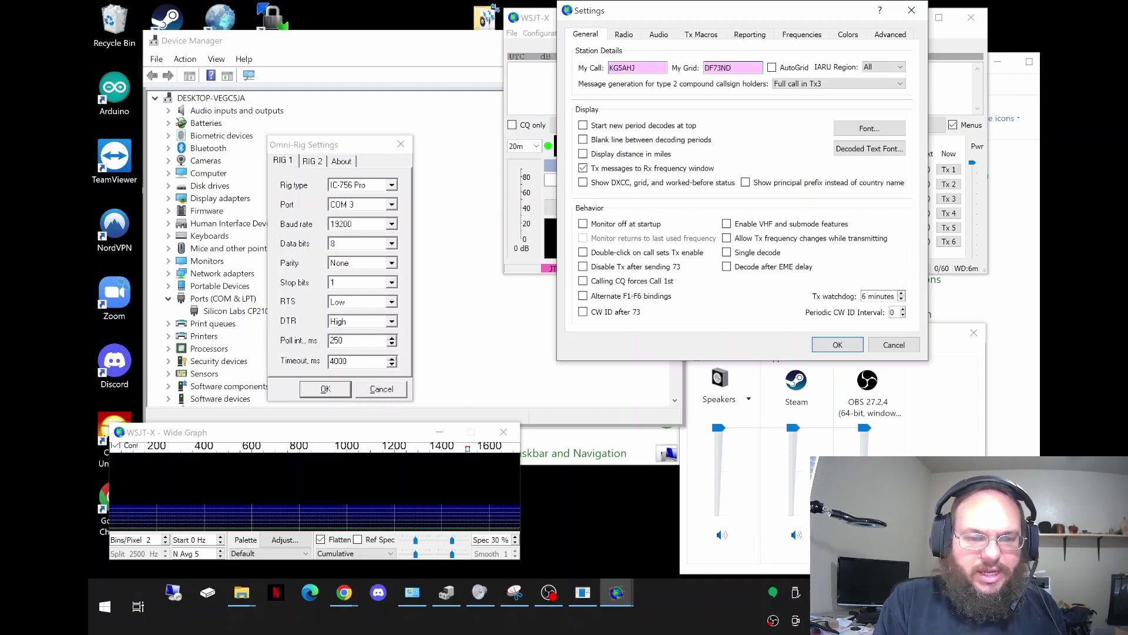
- In the radio settings, choose OmniRig Rig 1 with CAT as the PTT method, and try the CAT connection test
click(624, 36)
click(834, 52)
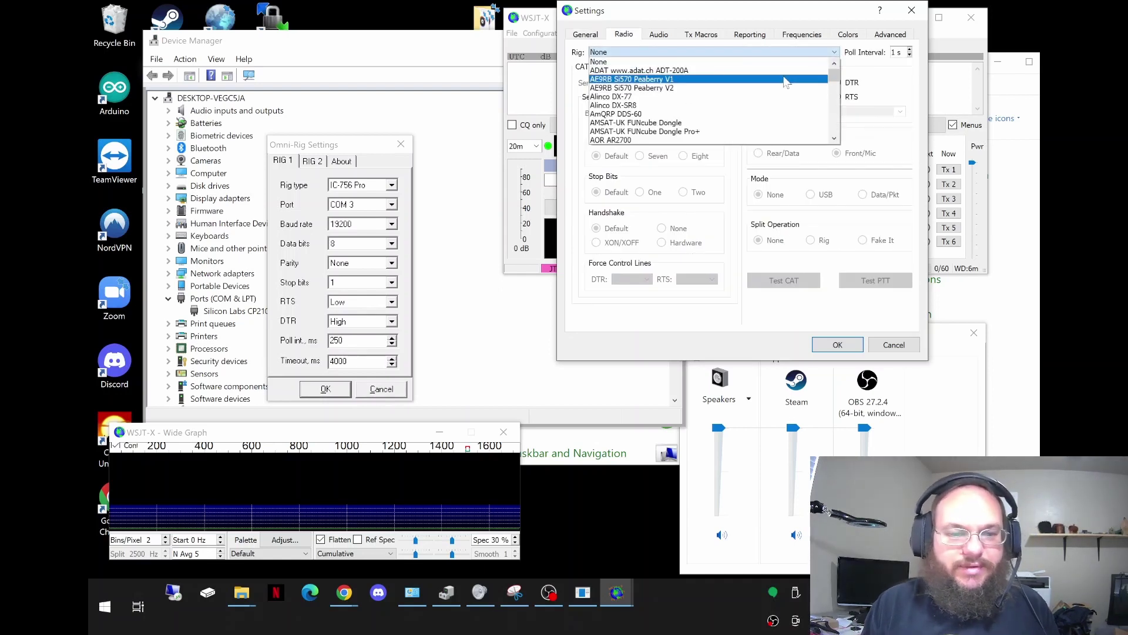
key(o)
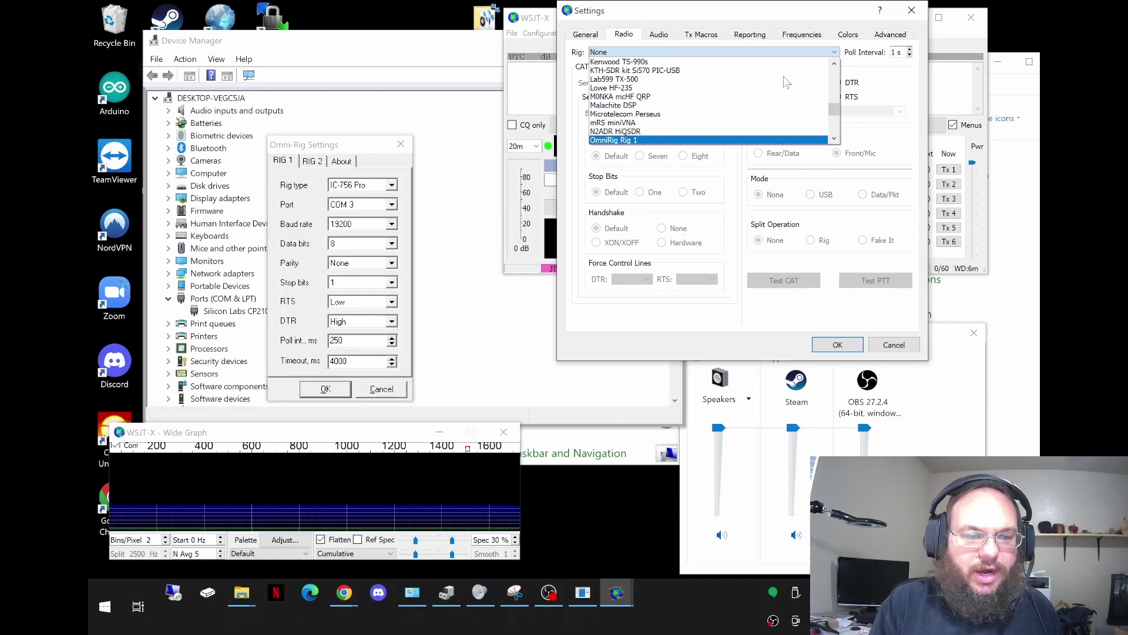
key(Return)
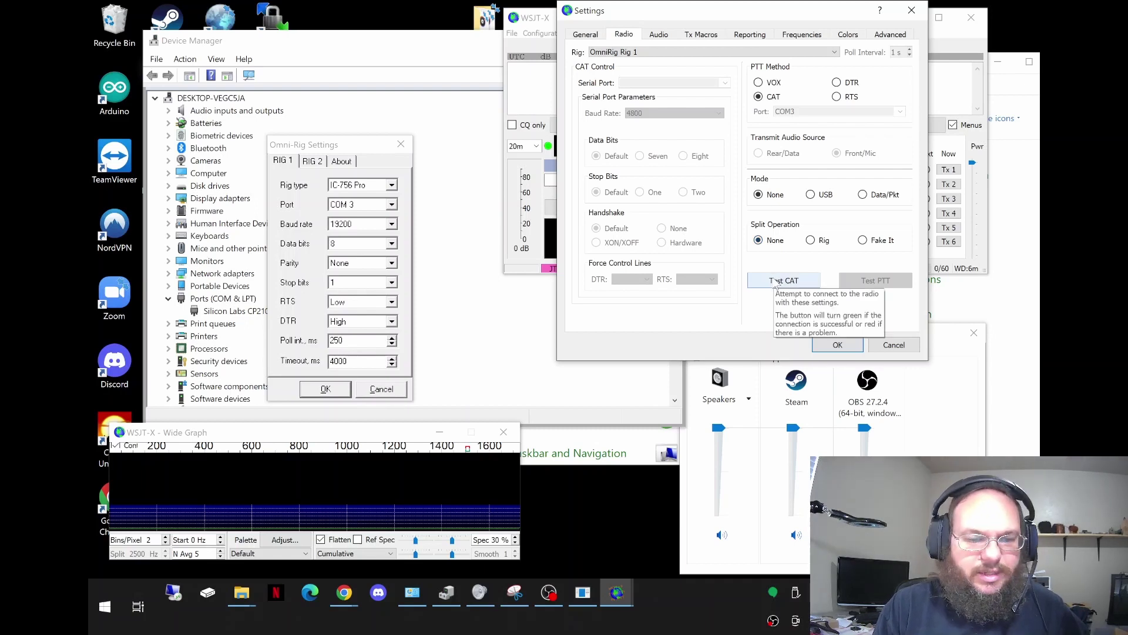
click(776, 282)
click(767, 206)
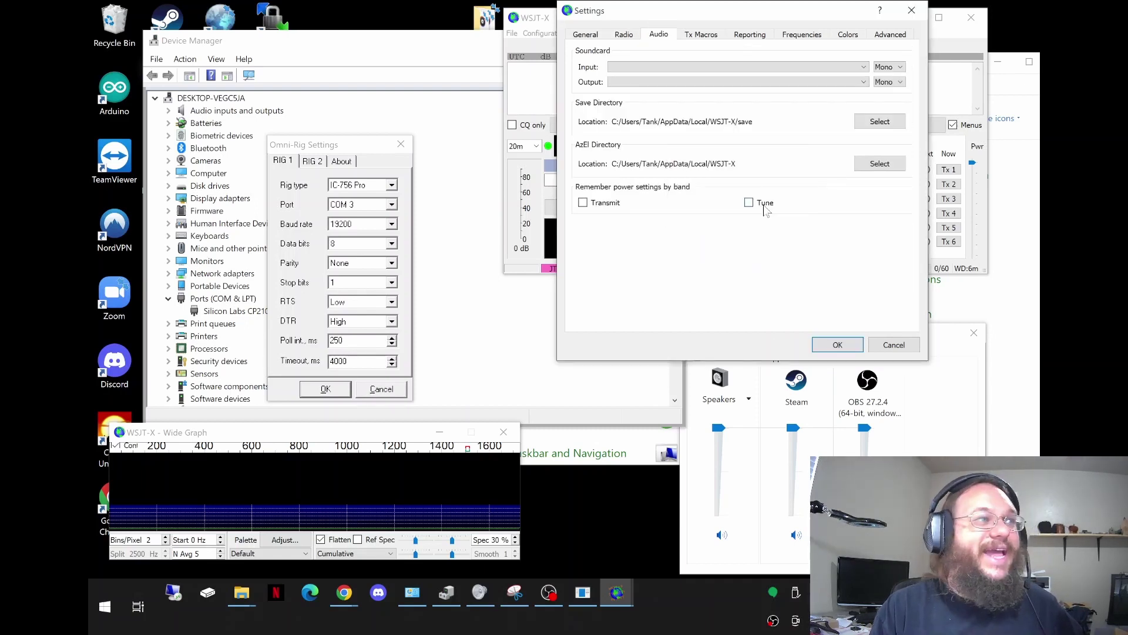
- Choose Microphone (USB PnP Sound Device) as the soundcard input and DigiRig (USB PnP Sound Device) as the output
click(861, 67)
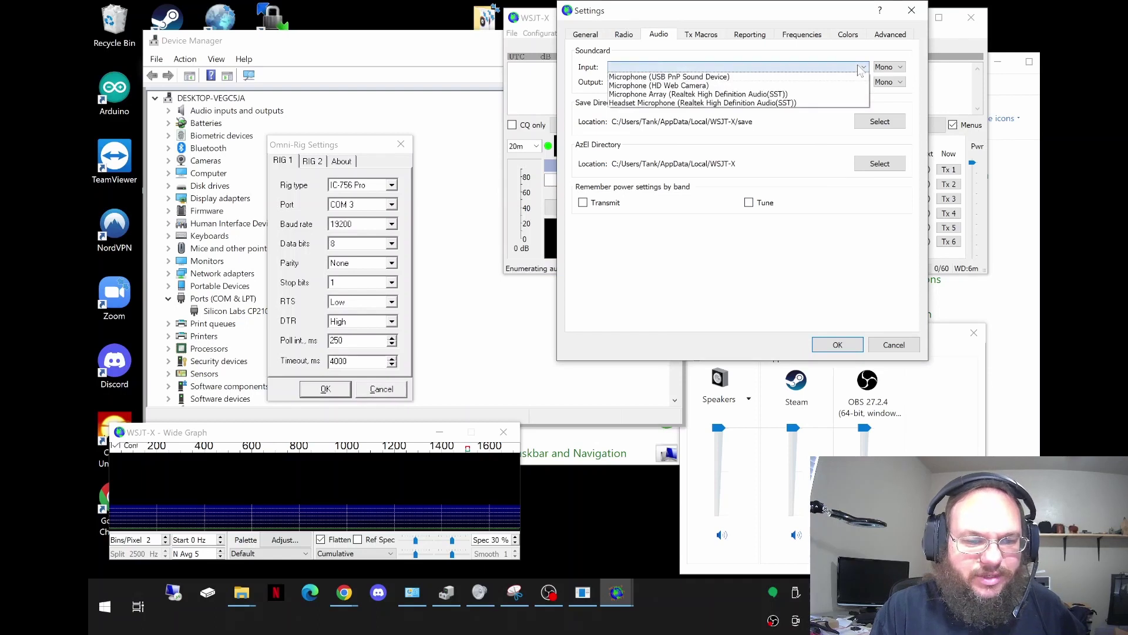
click(696, 77)
click(710, 82)
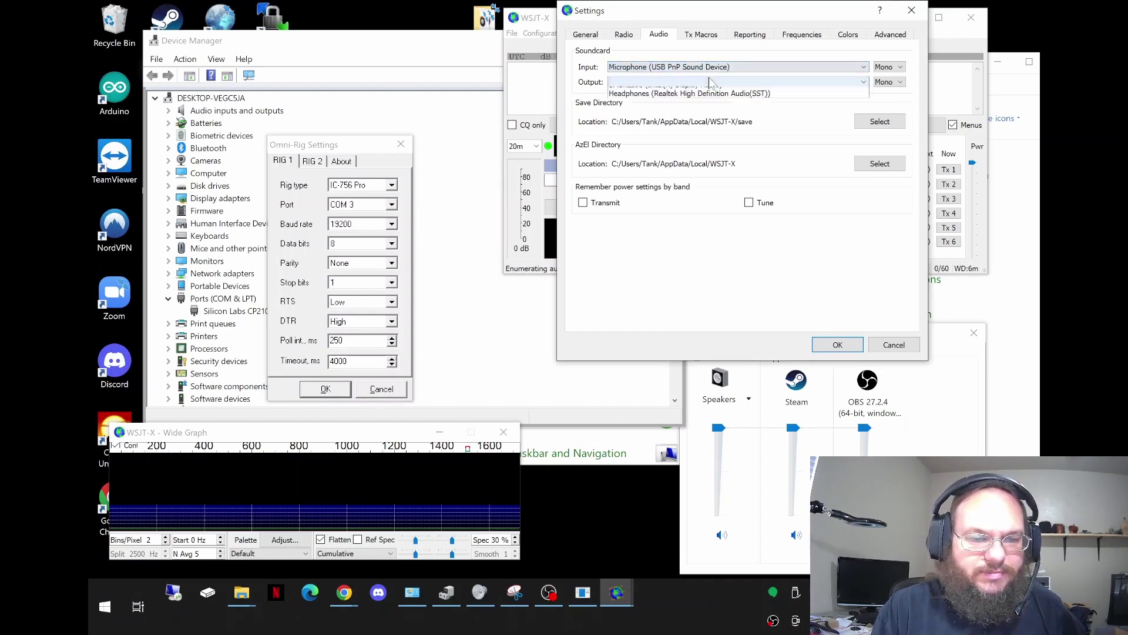
click(692, 92)
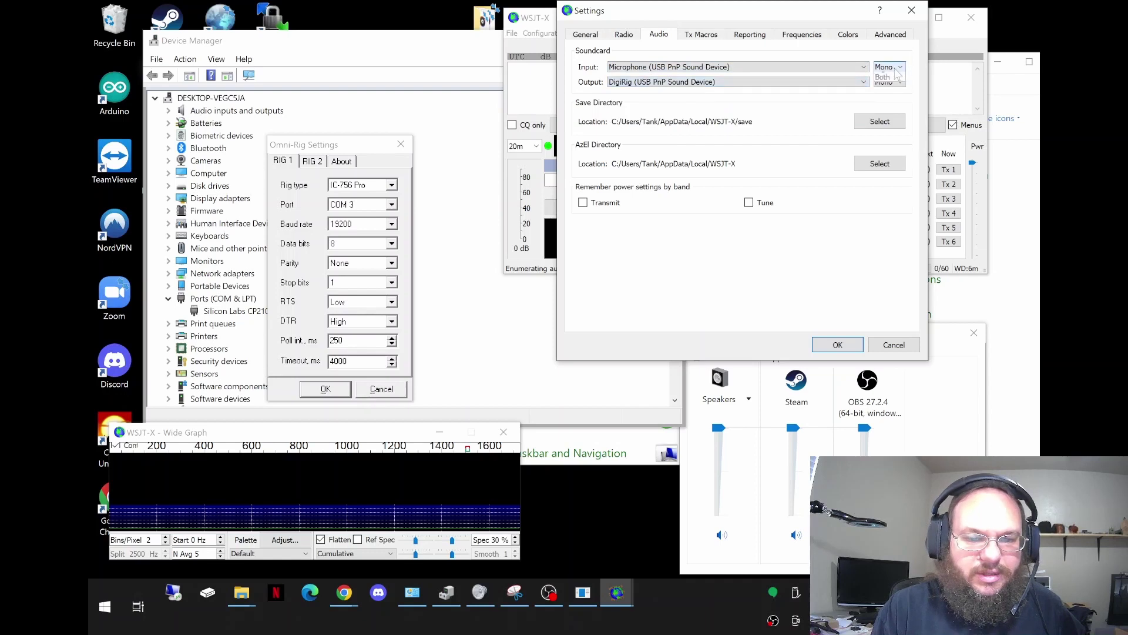
- Set both the soundcard input and output channels to Left
click(890, 67)
click(889, 86)
click(890, 82)
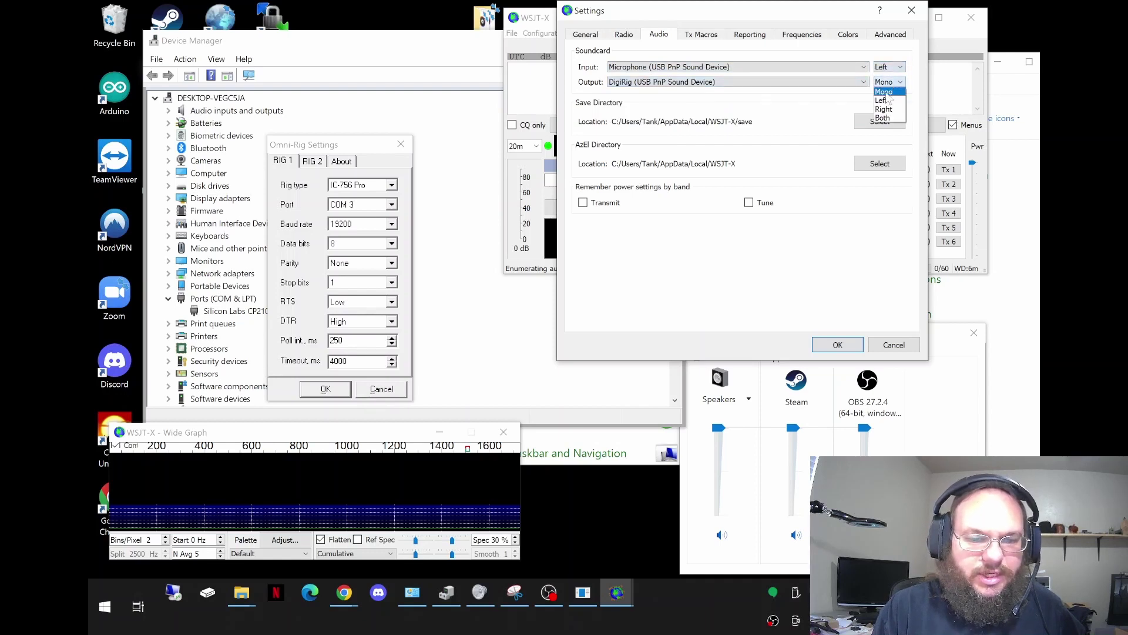
click(889, 98)
- Test CAT and PTT control of the OmniRig rig, and accept the settings
click(631, 35)
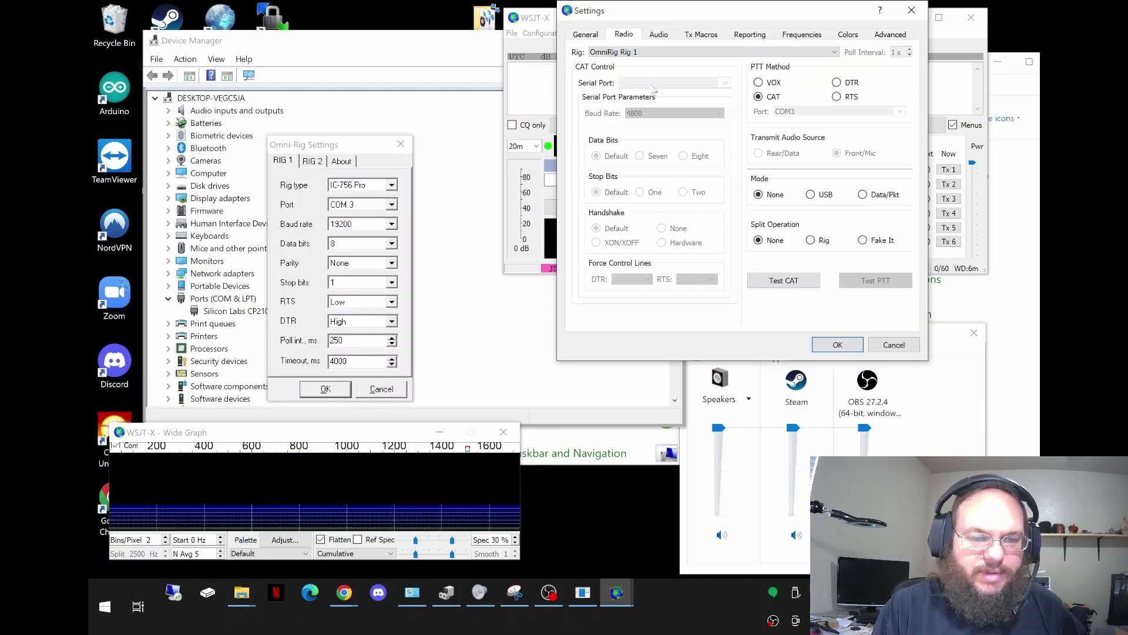
click(793, 282)
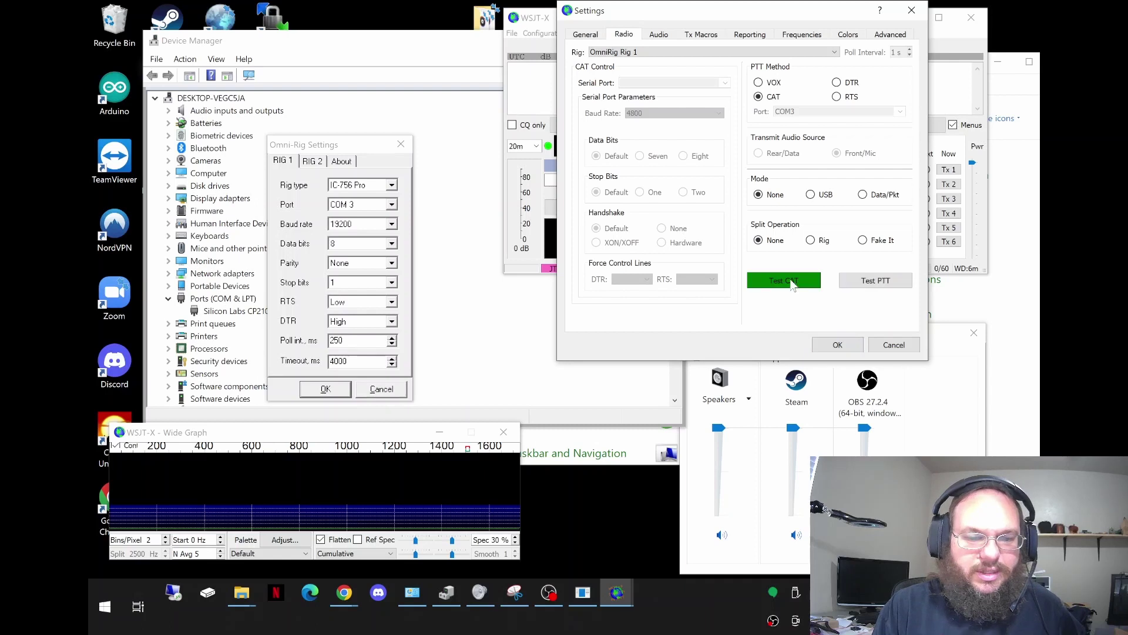
click(863, 284)
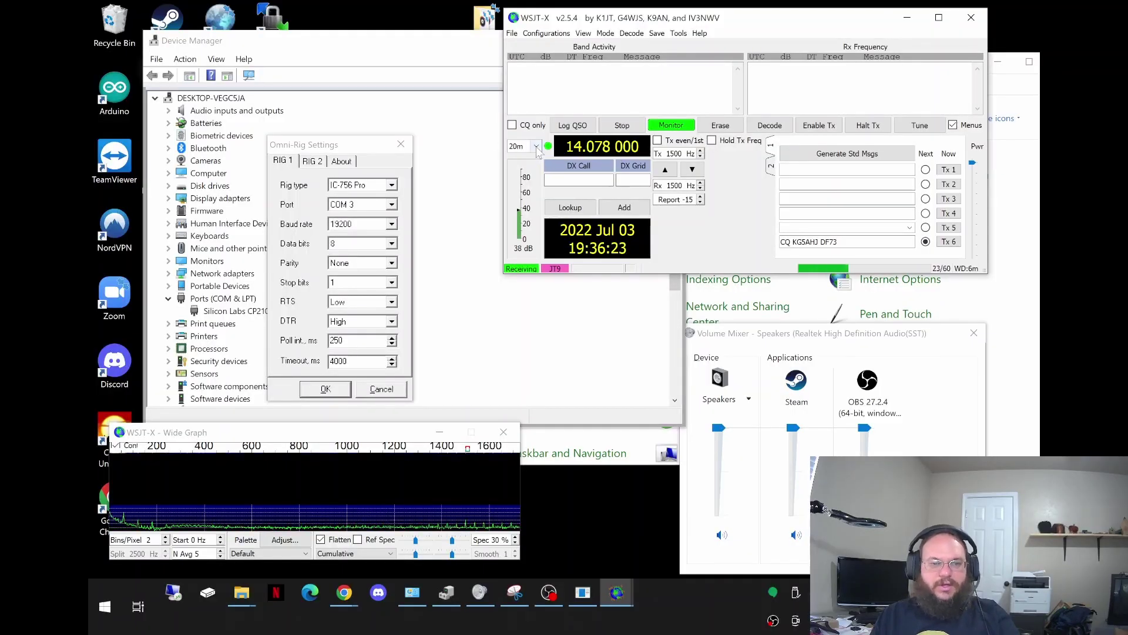
- Run a short Tune transmission on the 40m band with monitoring turned off
click(537, 146)
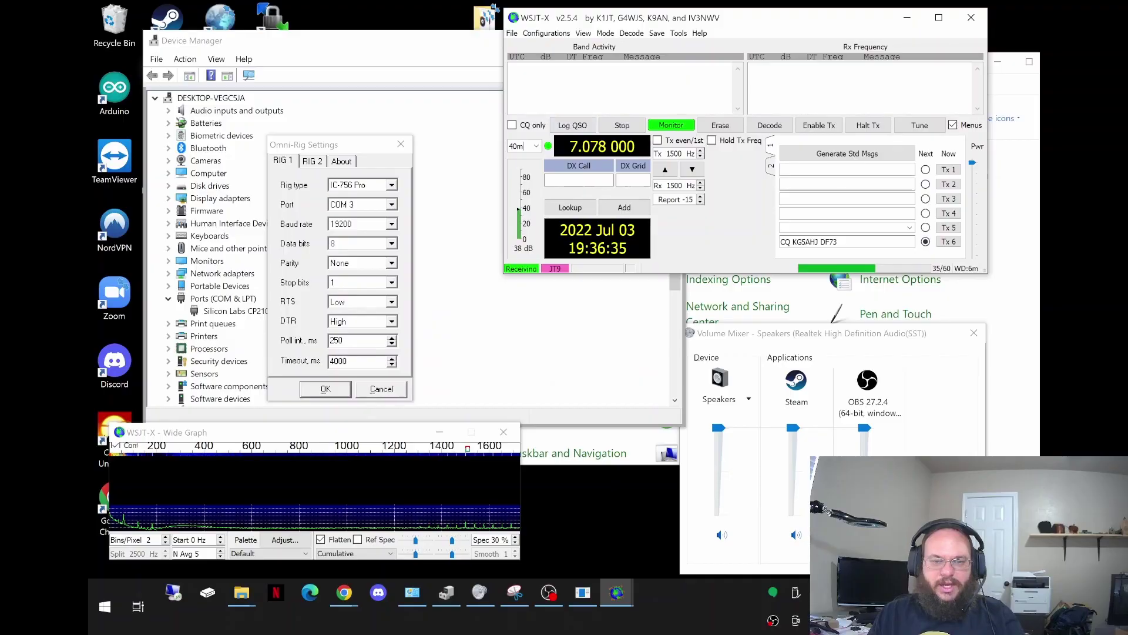
click(664, 126)
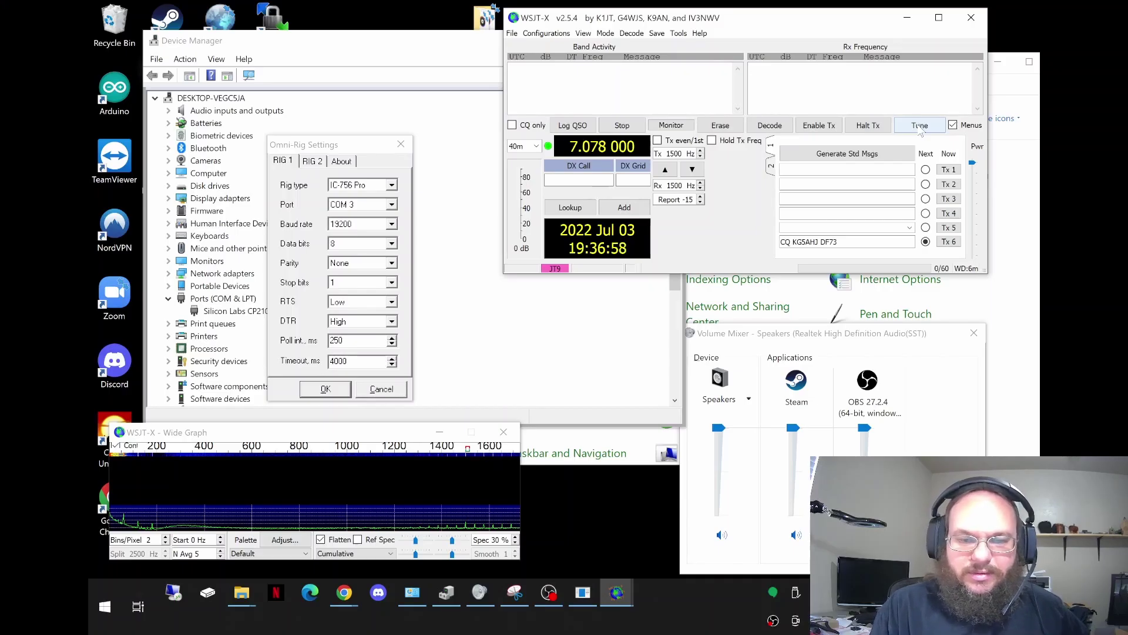
click(920, 126)
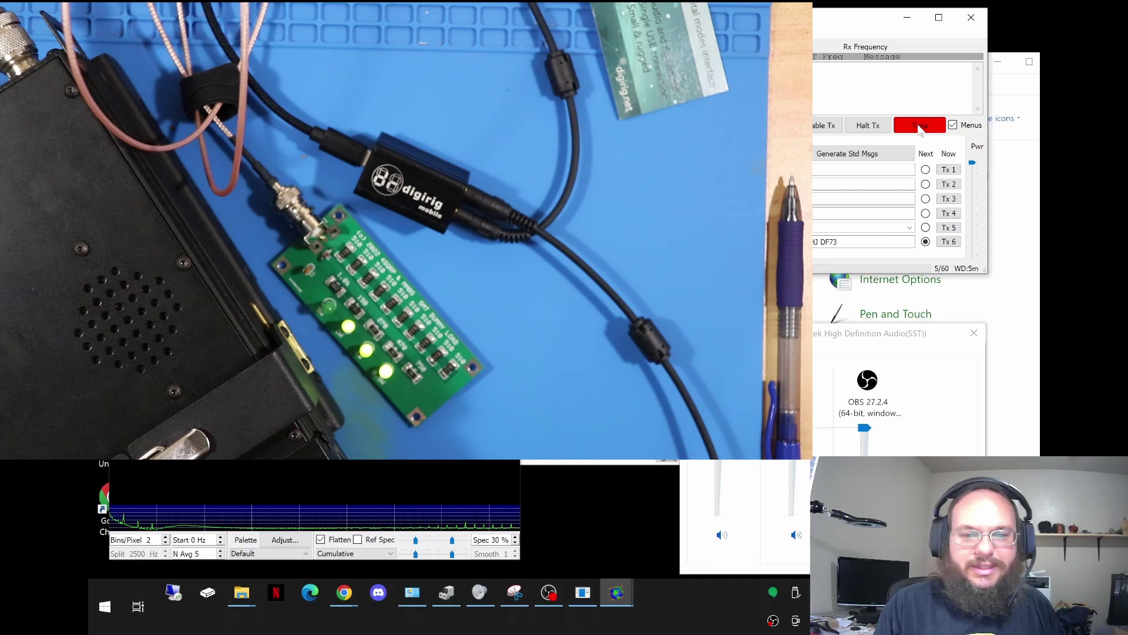
click(919, 126)
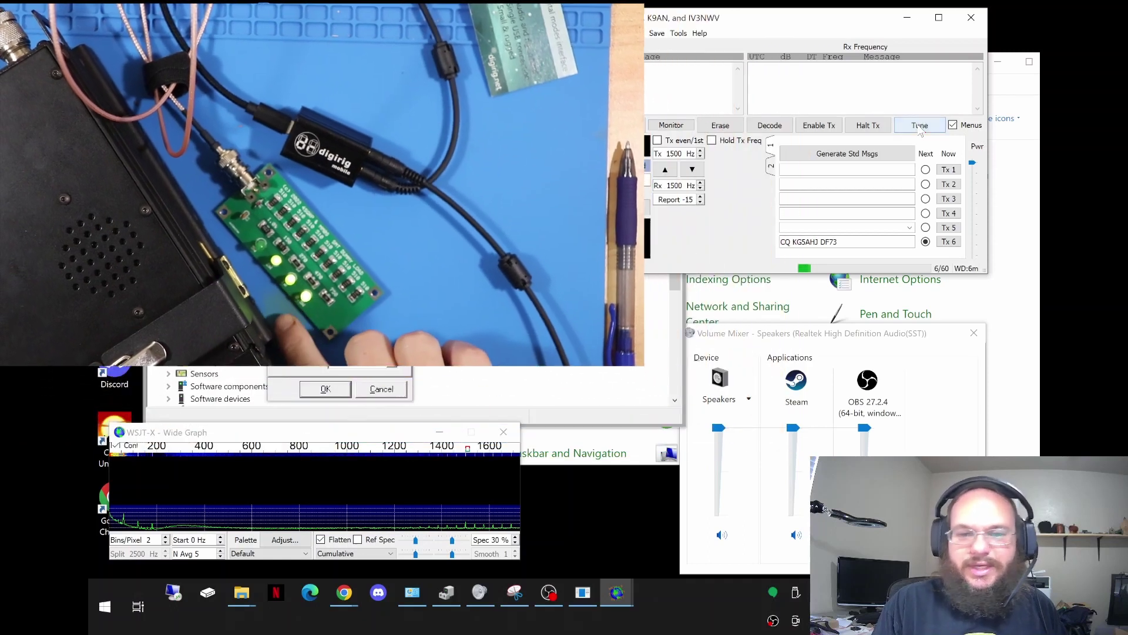